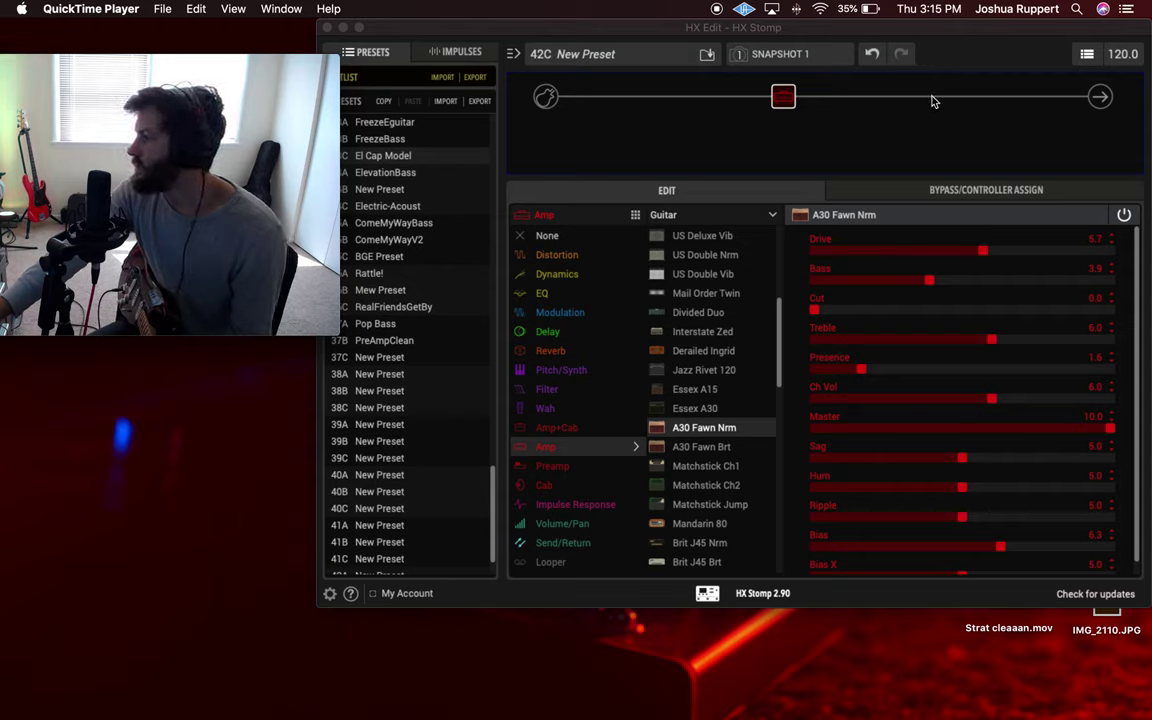
# Put a Cab block in the empty slot after the amp and set its type to Dual.
pyautogui.click(863, 98)
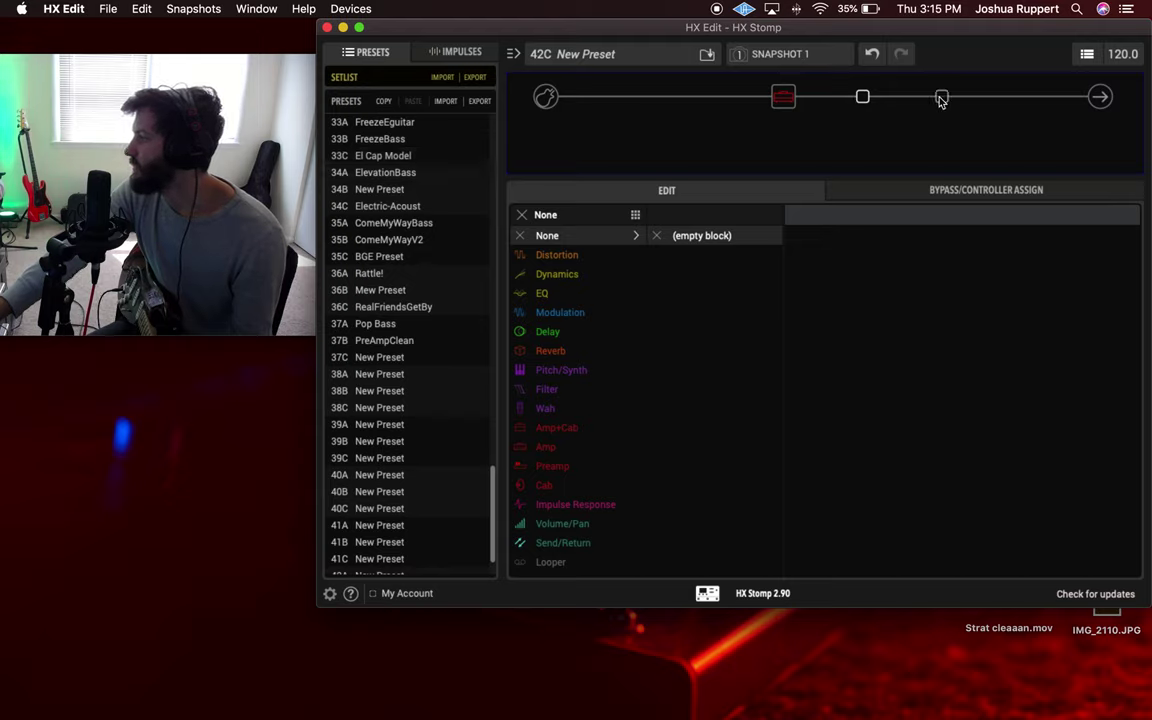
pyautogui.click(942, 98)
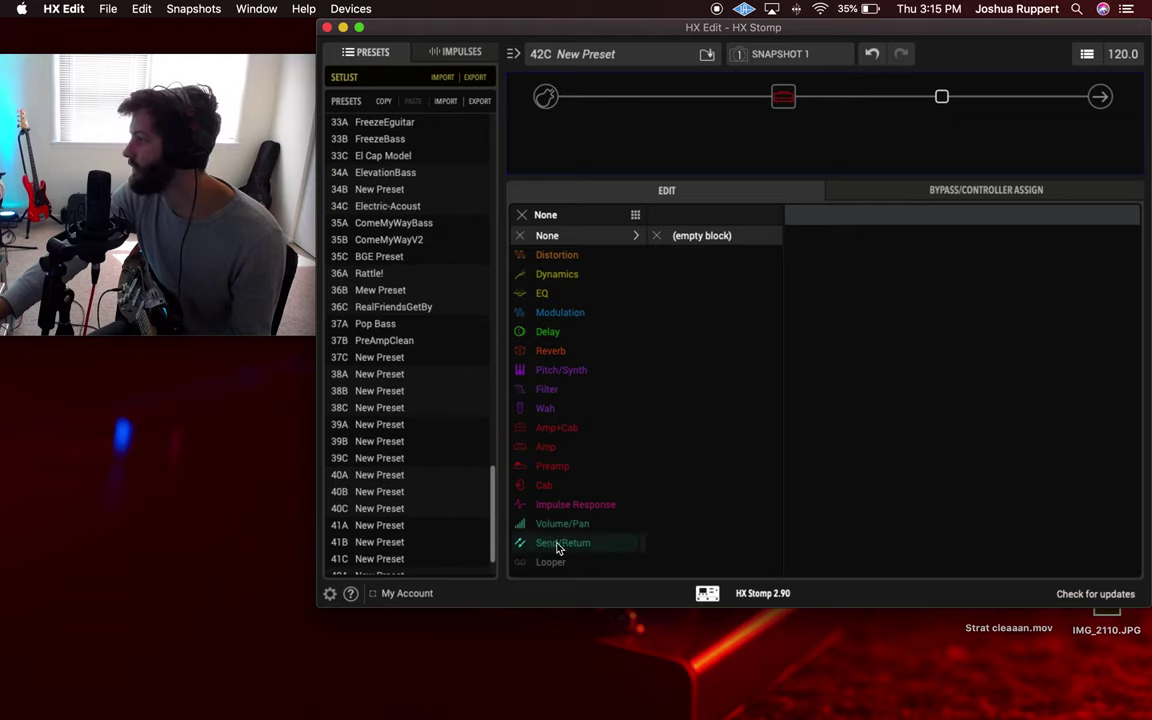
pyautogui.click(545, 486)
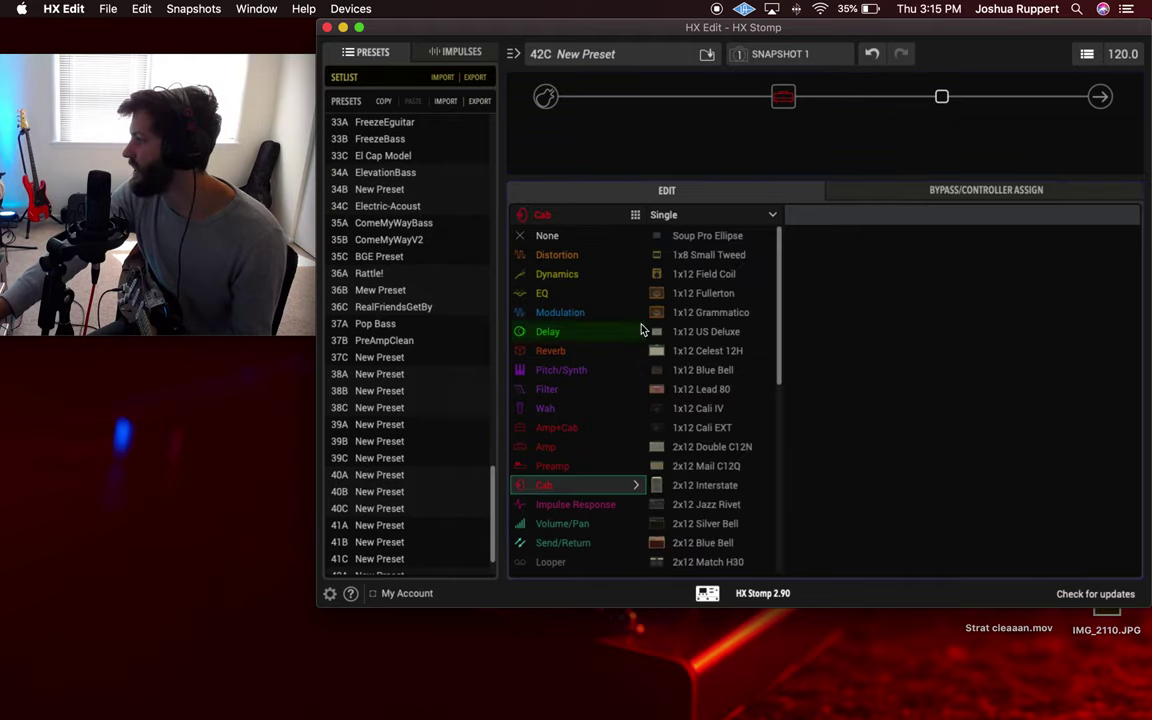
pyautogui.click(726, 222)
pyautogui.click(666, 254)
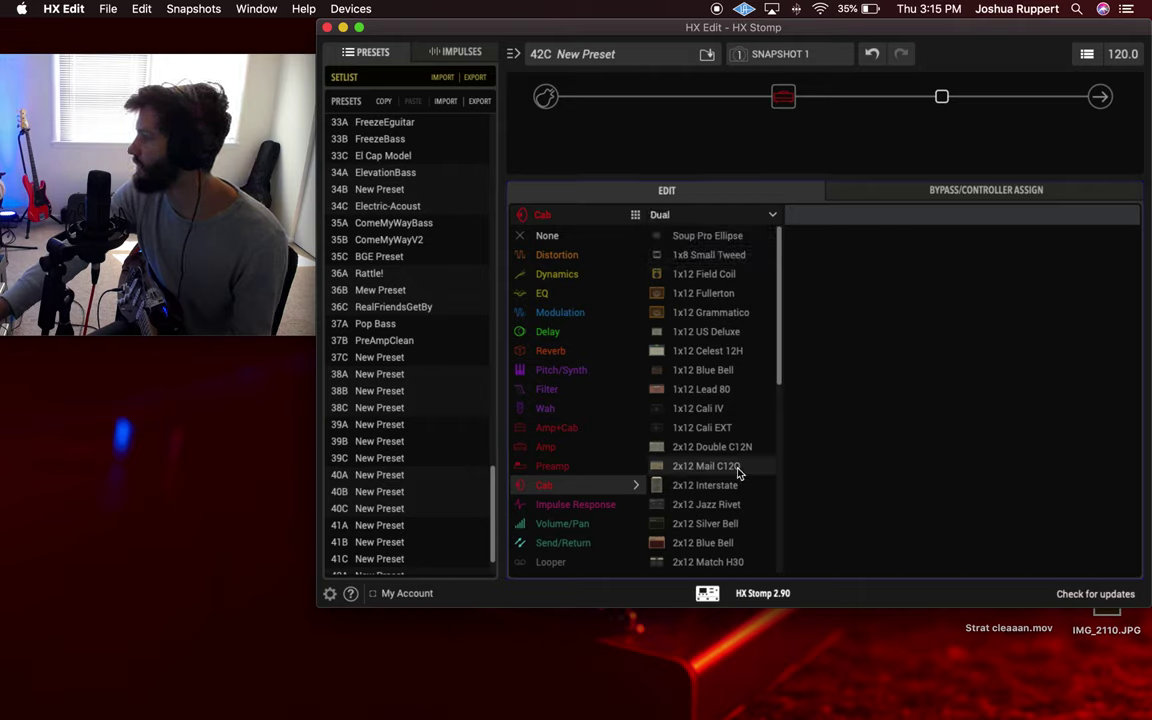
# Load the 2x12 Blue Bell model into the first cab and then the second cab.
pyautogui.click(728, 546)
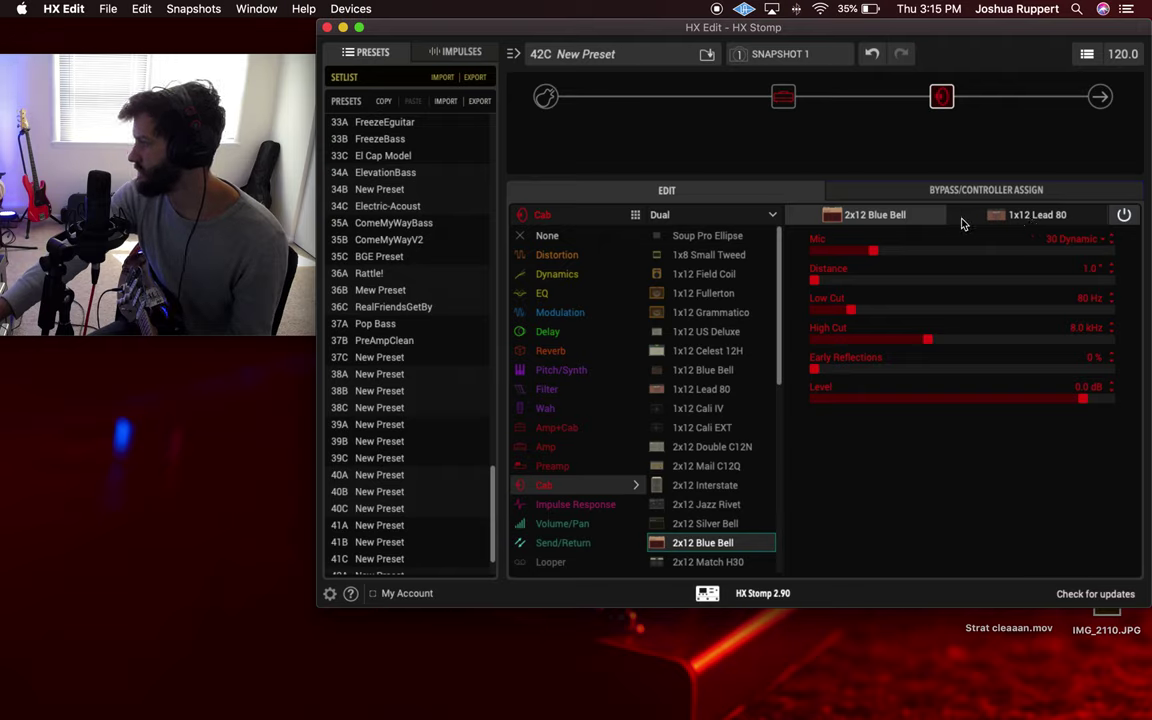
pyautogui.click(1021, 216)
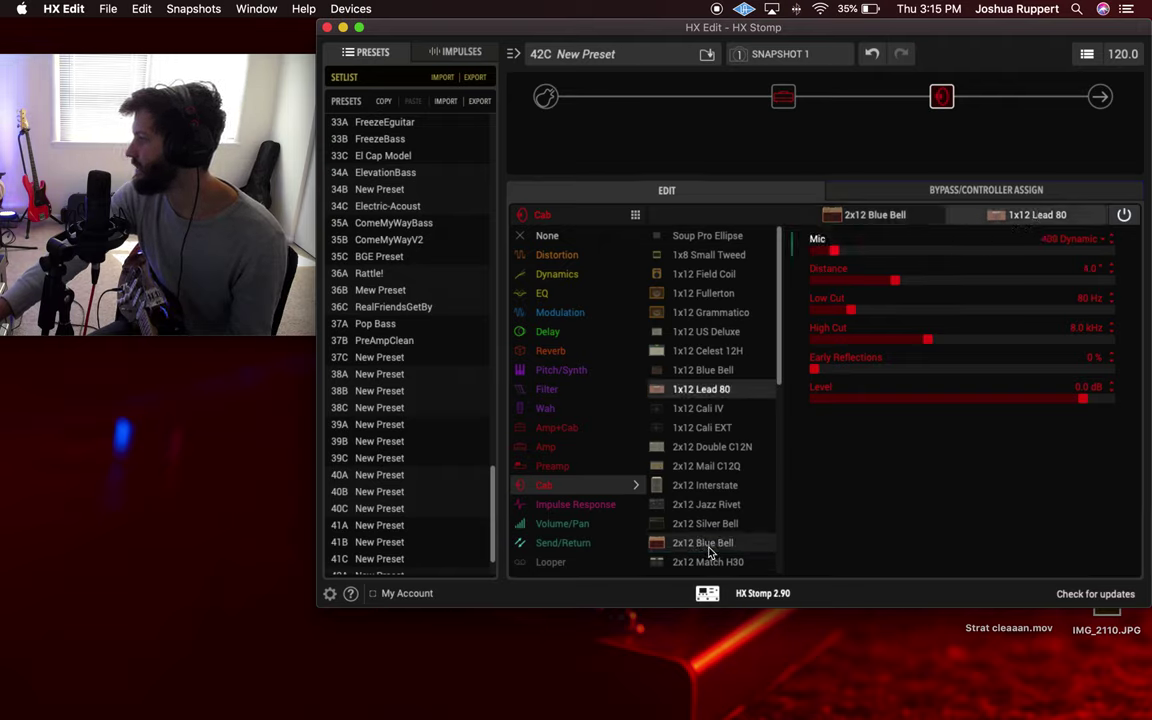
pyautogui.click(710, 545)
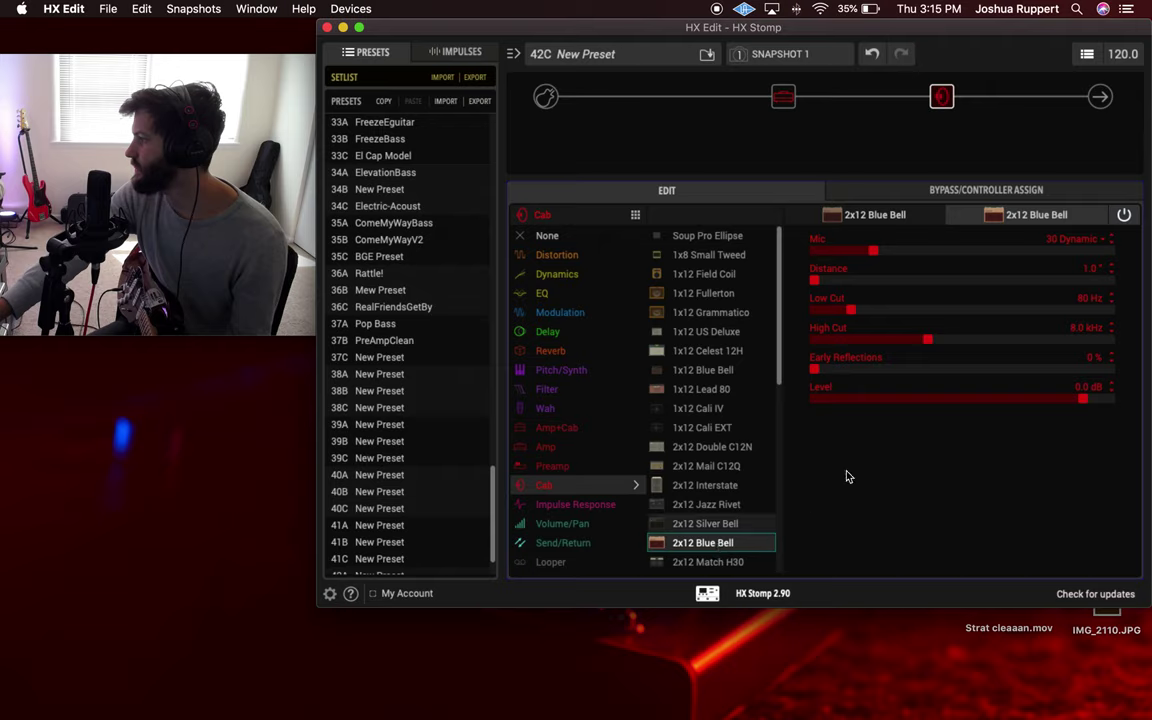
# Review each Blue Bell cab's settings, ending on the first cab.
pyautogui.click(905, 218)
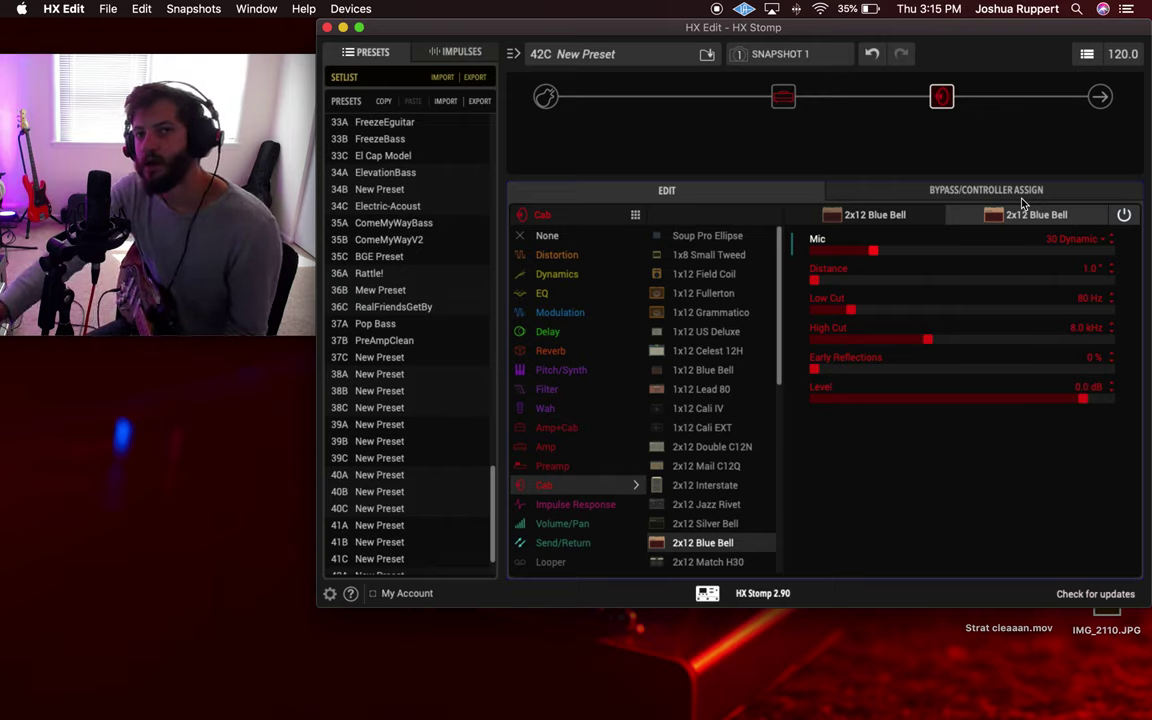
pyautogui.moveTo(951, 112)
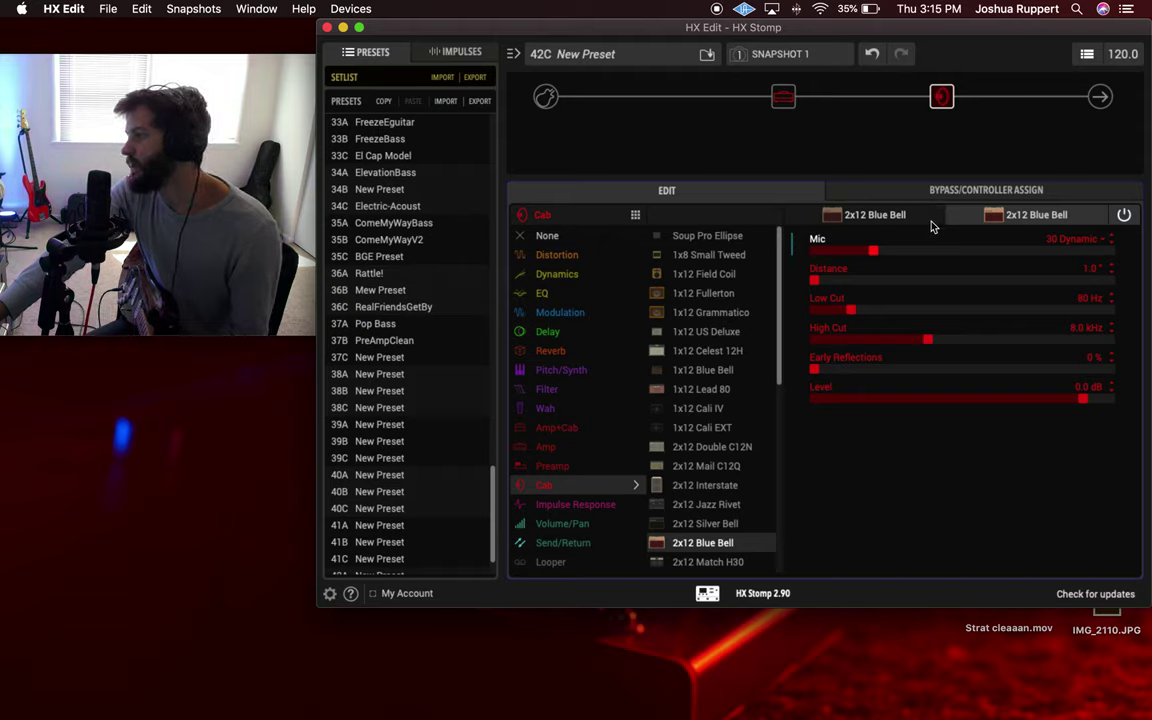
pyautogui.click(895, 226)
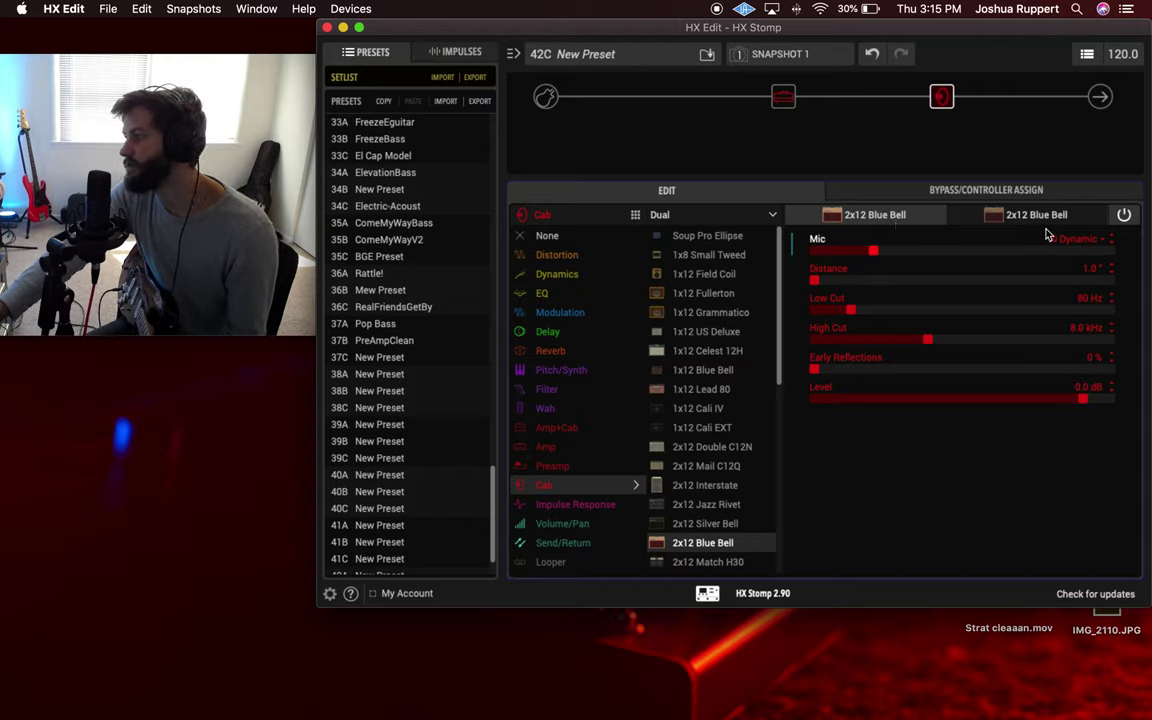
pyautogui.click(1050, 218)
pyautogui.click(878, 220)
pyautogui.click(878, 220)
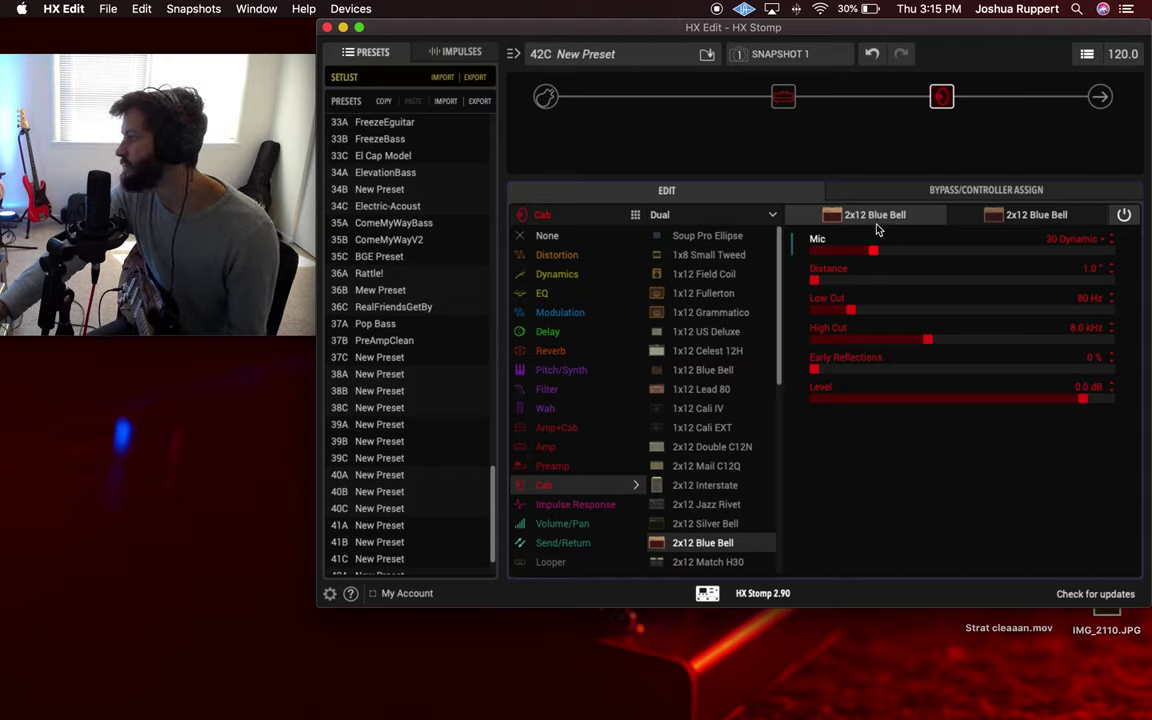
# Drag the second Blue Bell cab's Level fully down, then return to the first cab.
pyautogui.click(1020, 216)
pyautogui.moveTo(1072, 408); pyautogui.dragTo(795, 404)
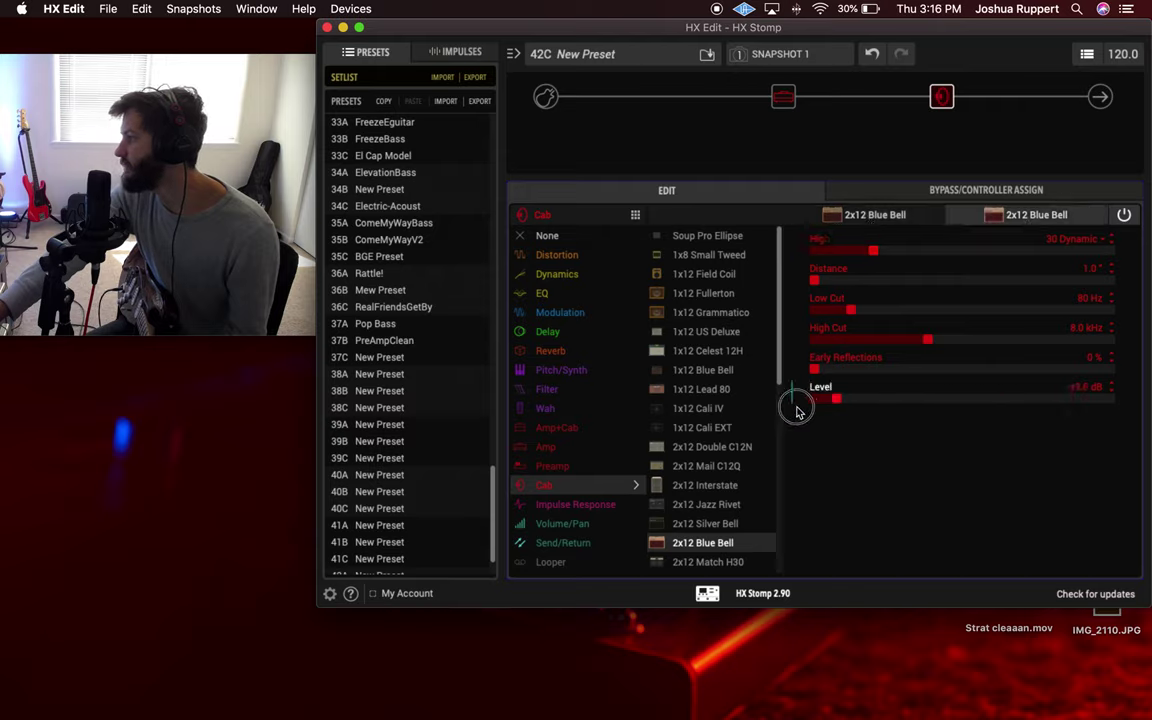
pyautogui.click(885, 218)
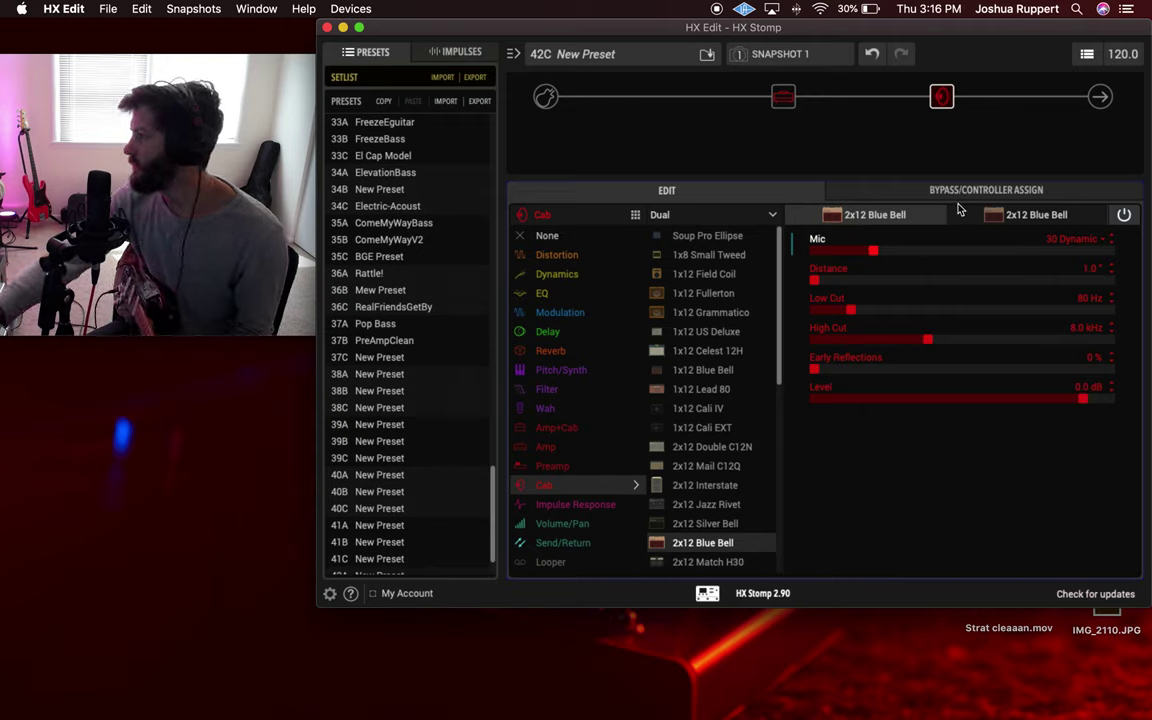
# Switch the first Blue Bell cab's mic from 30 Dynamic to 409 Dynamic.
pyautogui.moveTo(873, 250); pyautogui.dragTo(814, 250)
pyautogui.scroll(5, 1100, 245)
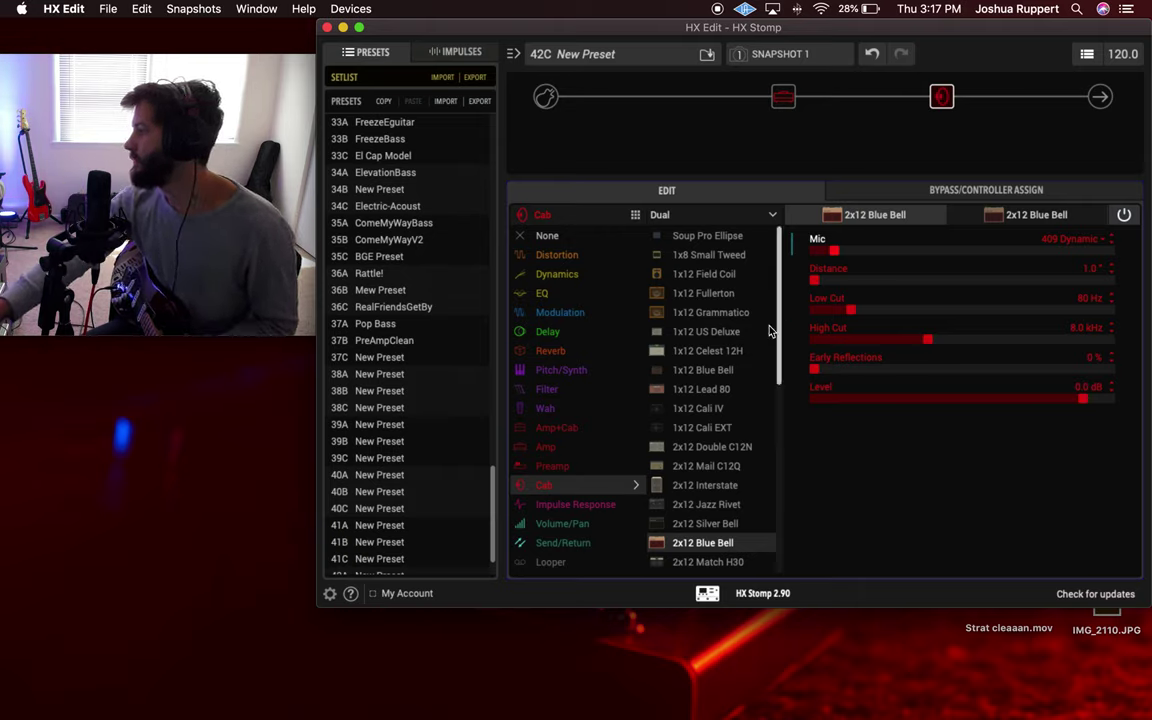
# Set the first cab's mic Distance to 3.0" and turn its Low Cut Off.
pyautogui.moveTo(814, 280); pyautogui.dragTo(1148, 285)
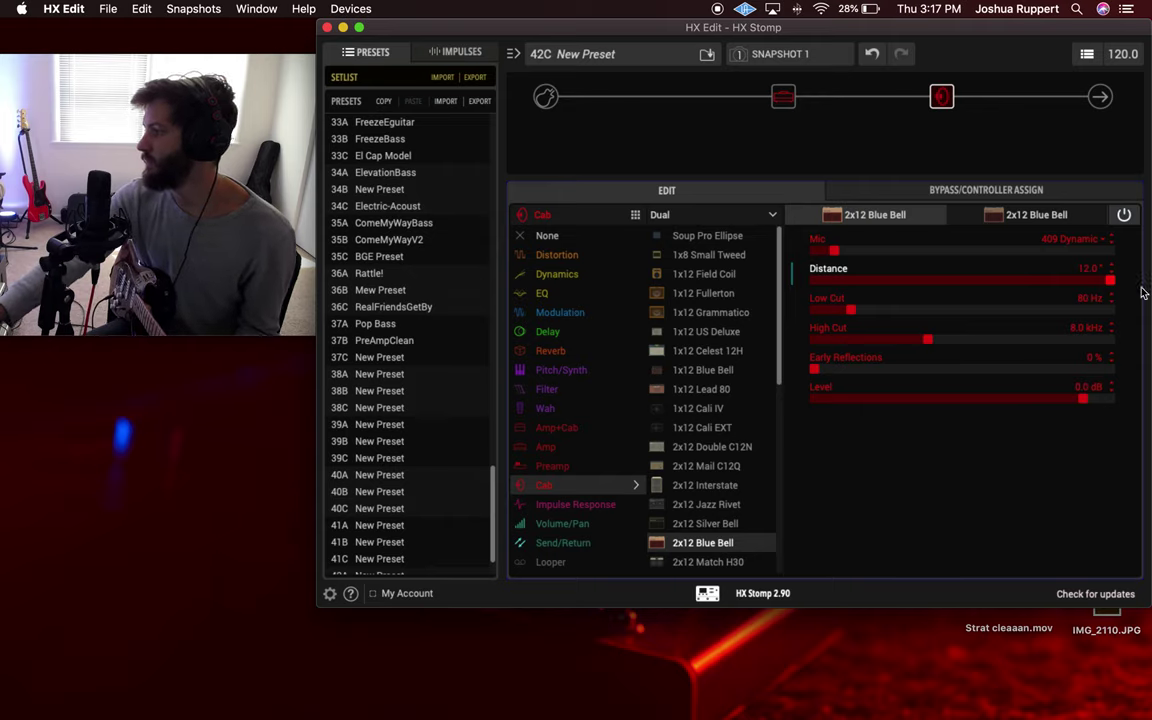
pyautogui.moveTo(884, 284); pyautogui.dragTo(1110, 289)
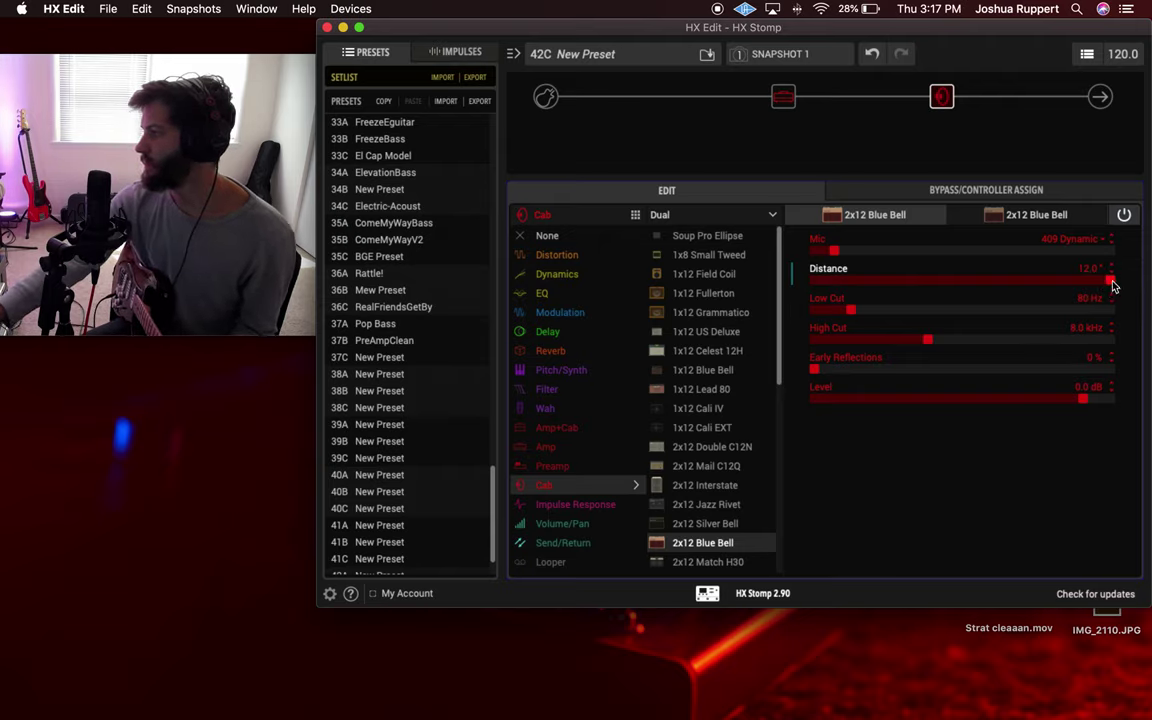
pyautogui.moveTo(1110, 289); pyautogui.dragTo(814, 285)
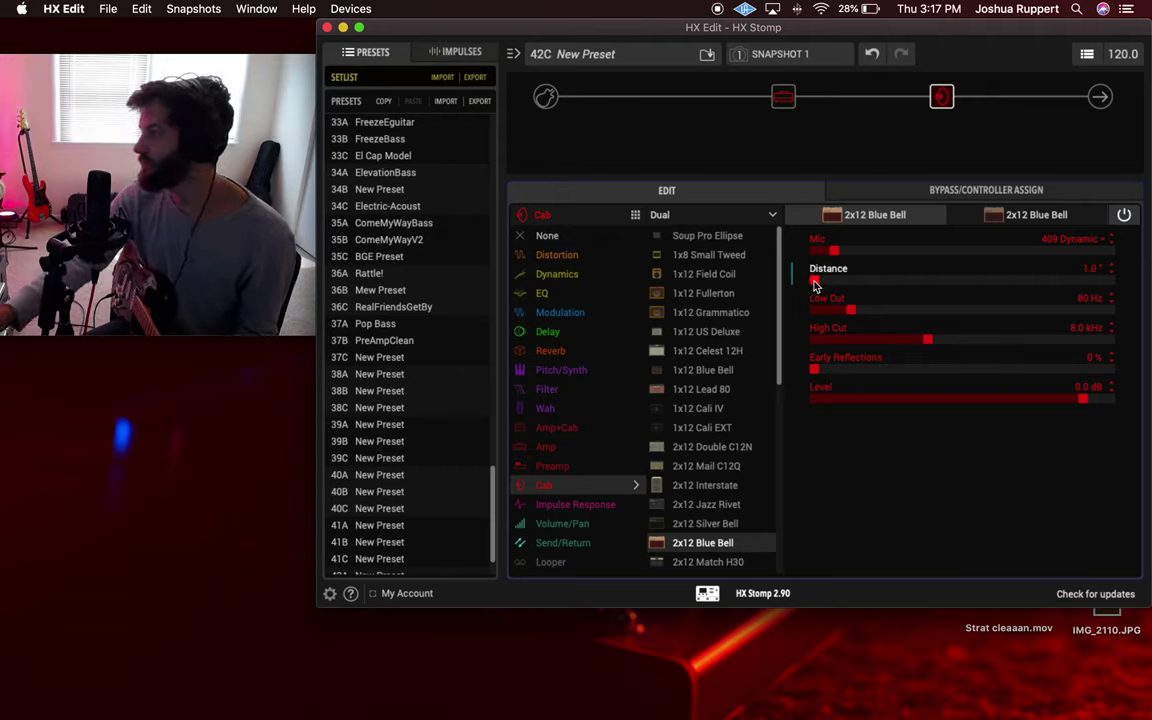
pyautogui.moveTo(814, 285); pyautogui.dragTo(873, 286)
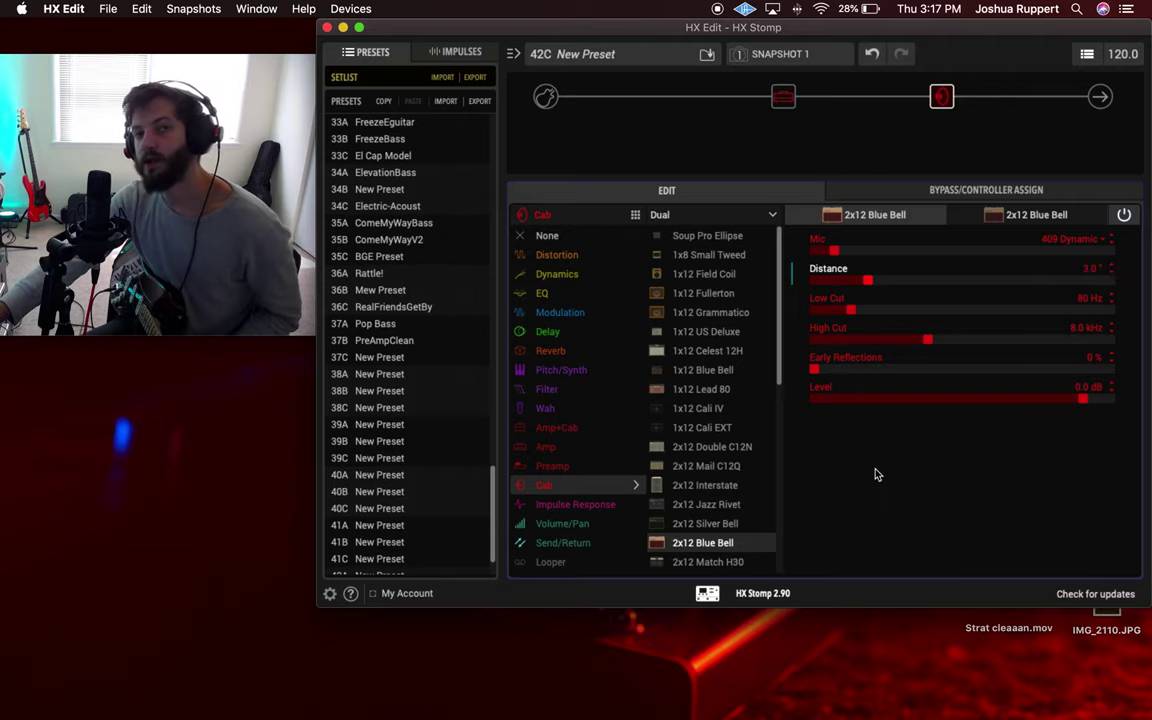
pyautogui.moveTo(851, 310); pyautogui.dragTo(730, 328)
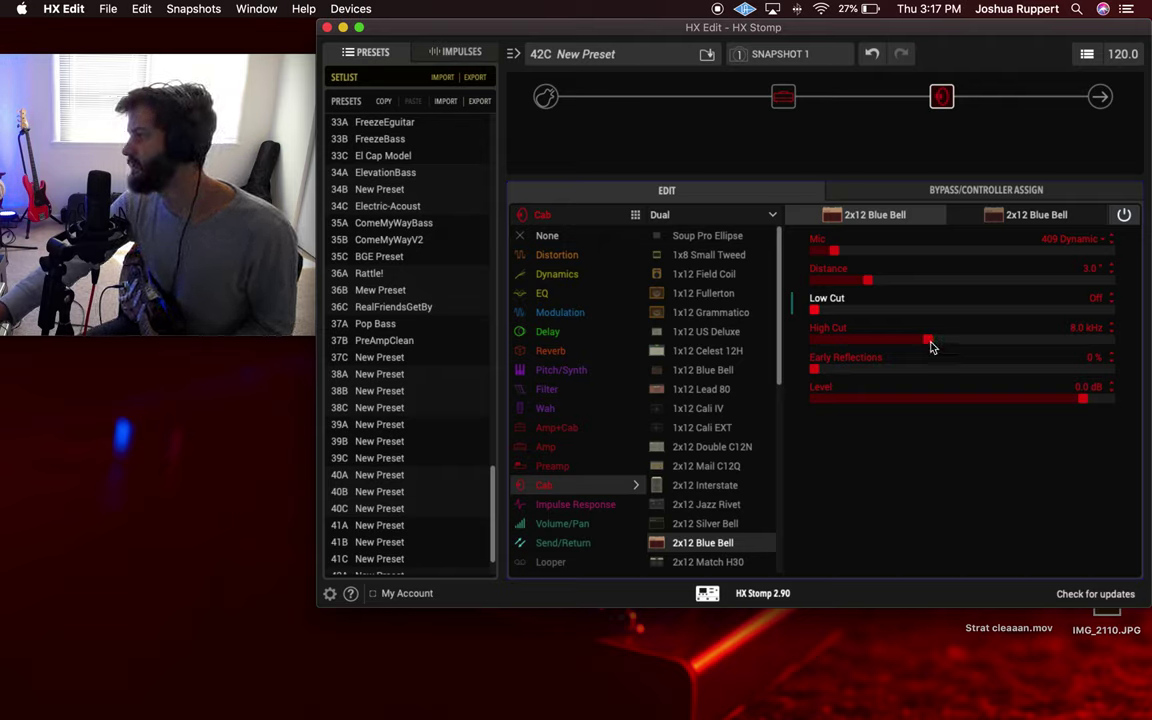
# Lower the first cab's High Cut to 6.0 kHz and raise its Low Cut to 100 Hz.
pyautogui.moveTo(930, 341); pyautogui.dragTo(1124, 340)
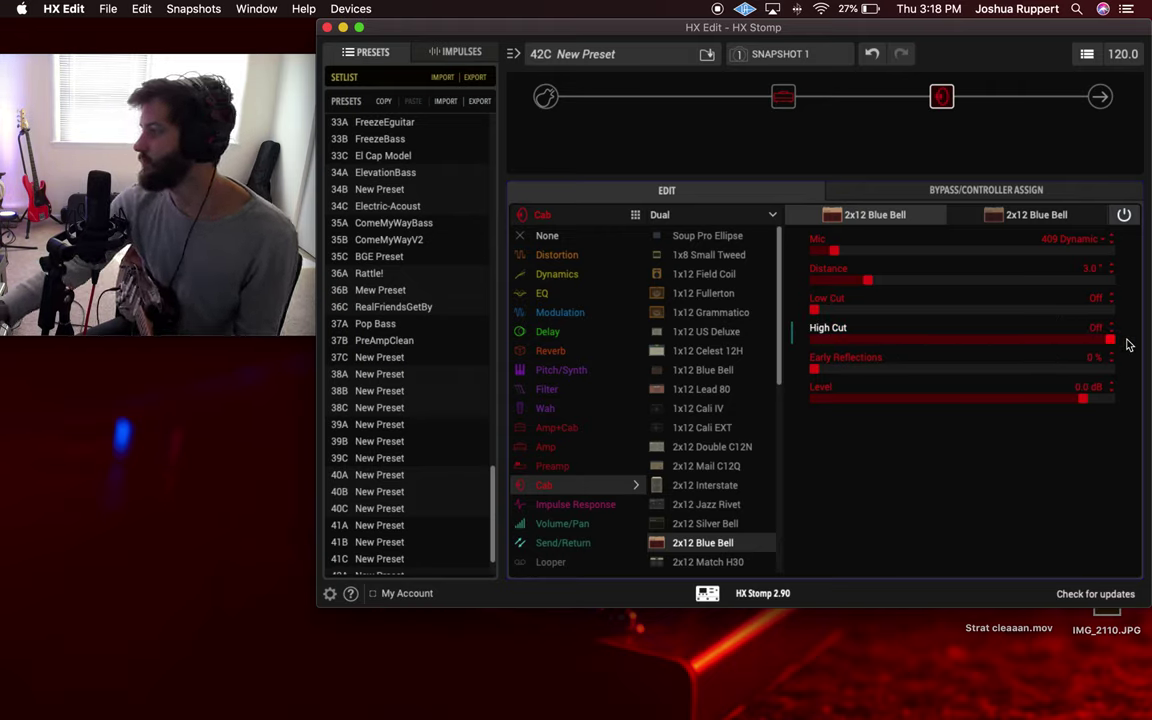
pyautogui.moveTo(1112, 341); pyautogui.dragTo(901, 351)
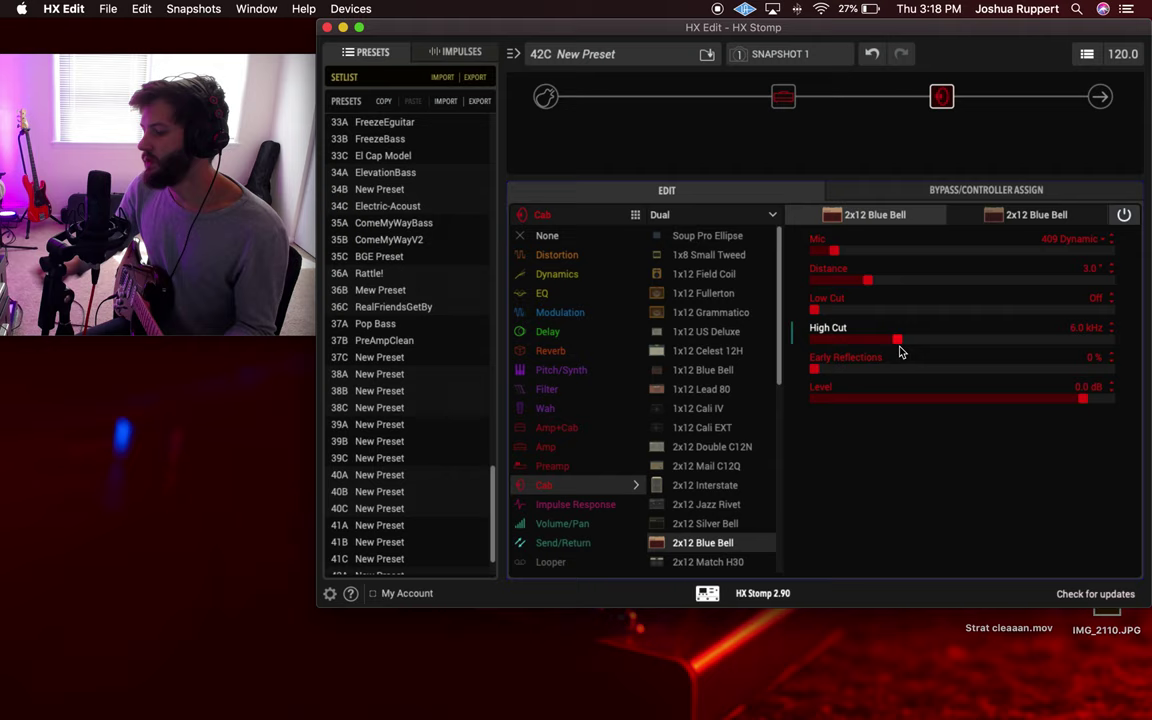
pyautogui.click(821, 314)
pyautogui.moveTo(821, 314); pyautogui.dragTo(871, 339)
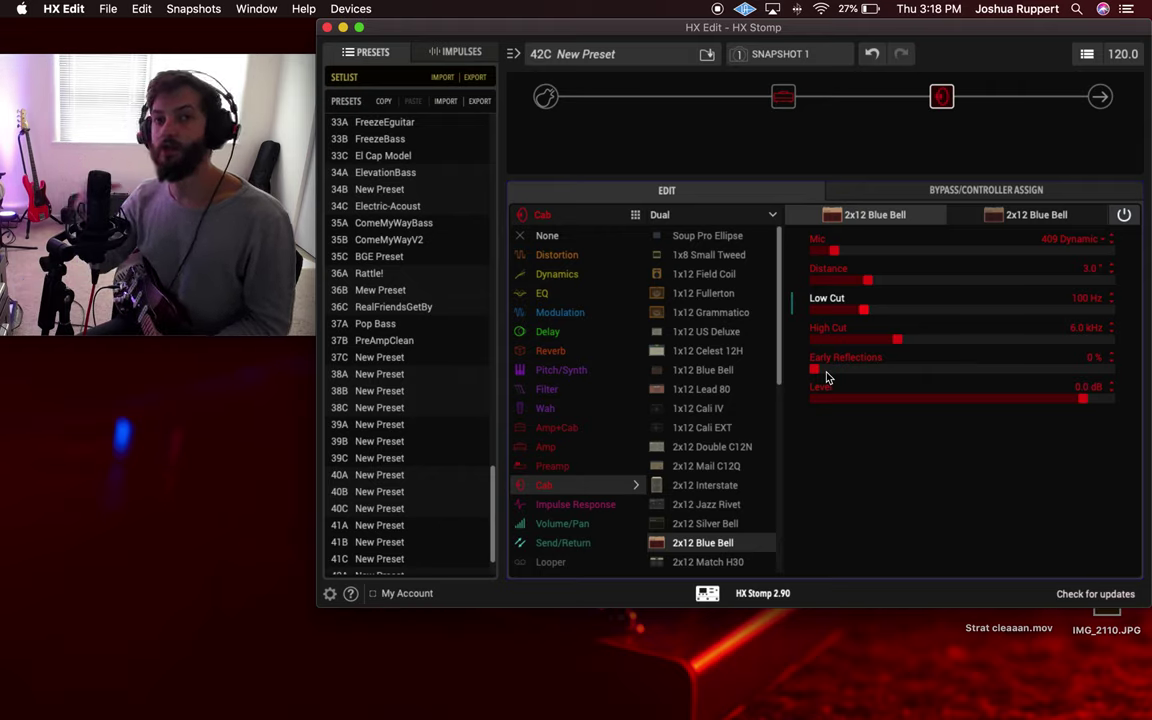
# Set the first Blue Bell cab's Early Reflections to 39%.
pyautogui.moveTo(826, 375); pyautogui.dragTo(1027, 376)
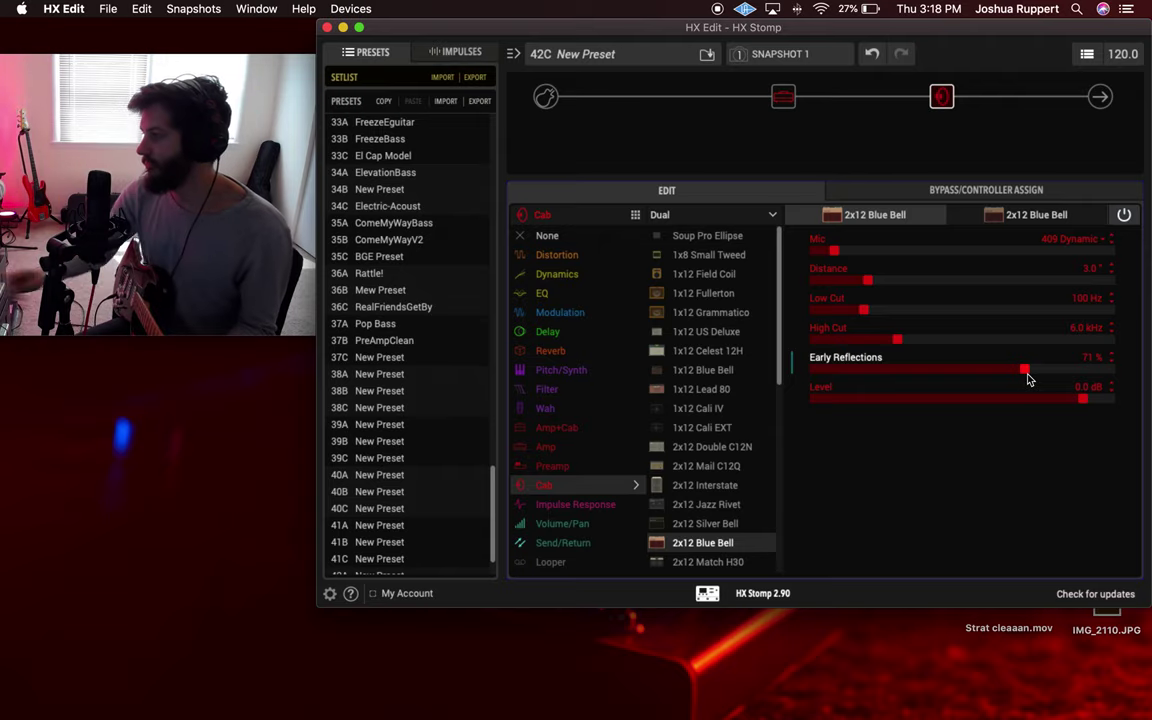
pyautogui.moveTo(1028, 378); pyautogui.dragTo(986, 378)
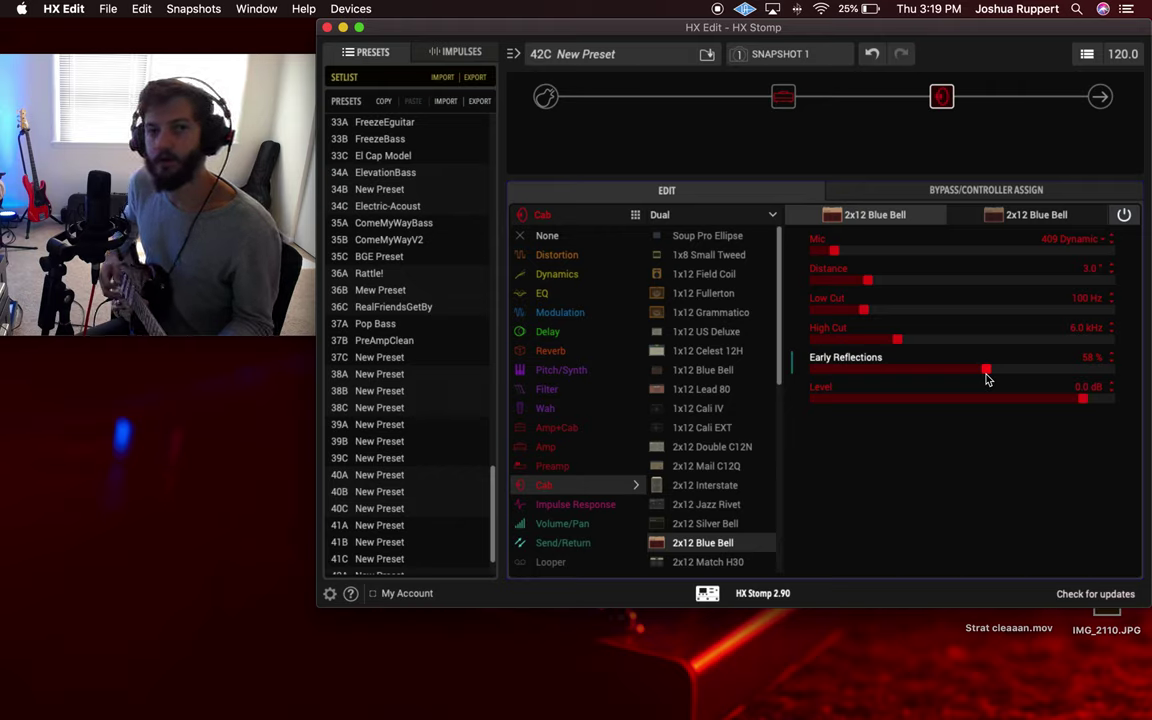
pyautogui.moveTo(986, 372); pyautogui.dragTo(930, 373)
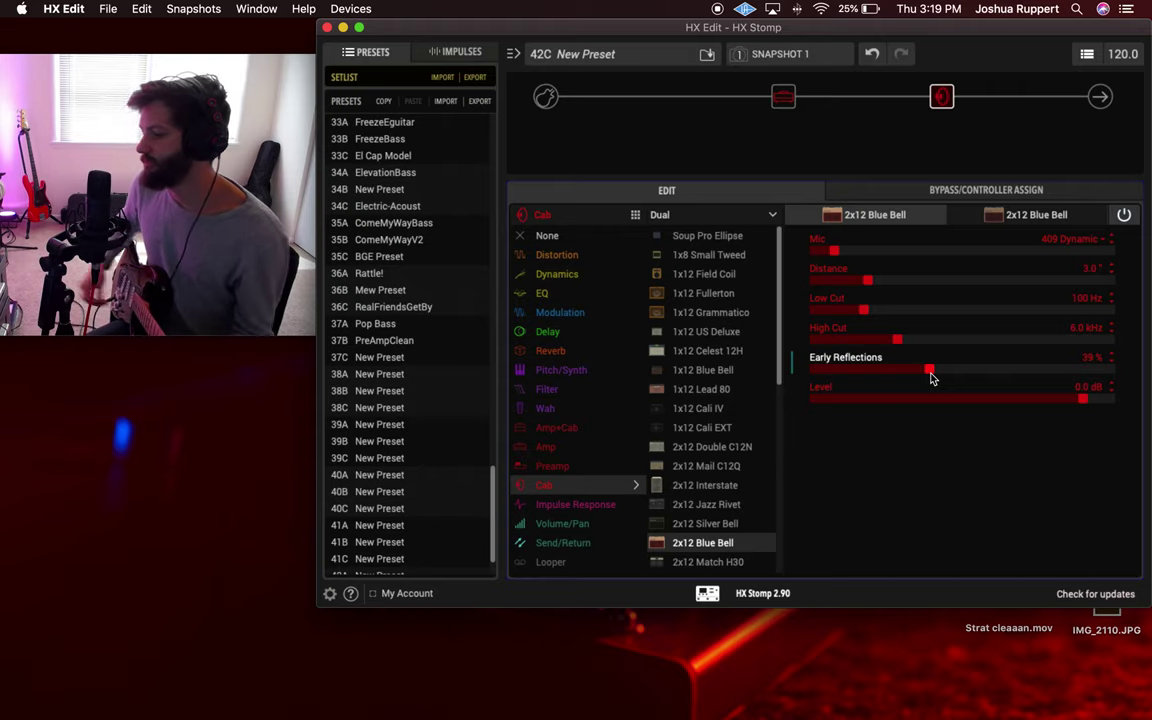
# Switch the second cab's mic to the 4038 Ribbon and bring its Level back up.
pyautogui.click(1040, 214)
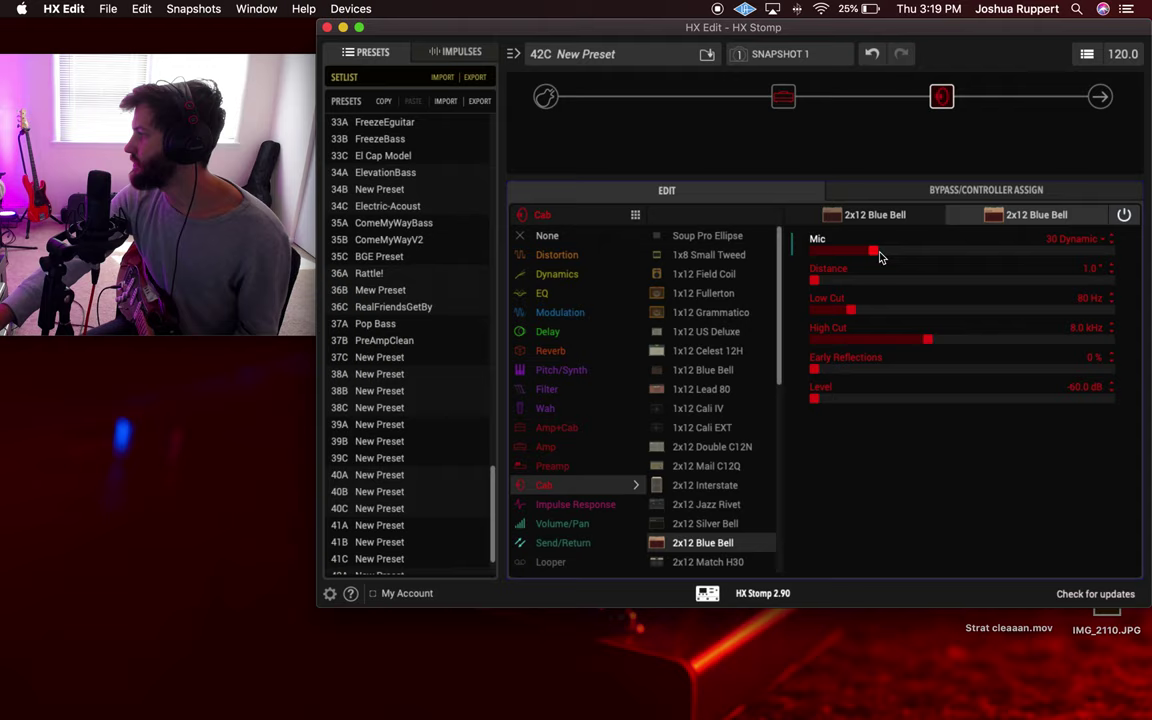
pyautogui.moveTo(874, 251); pyautogui.dragTo(958, 256)
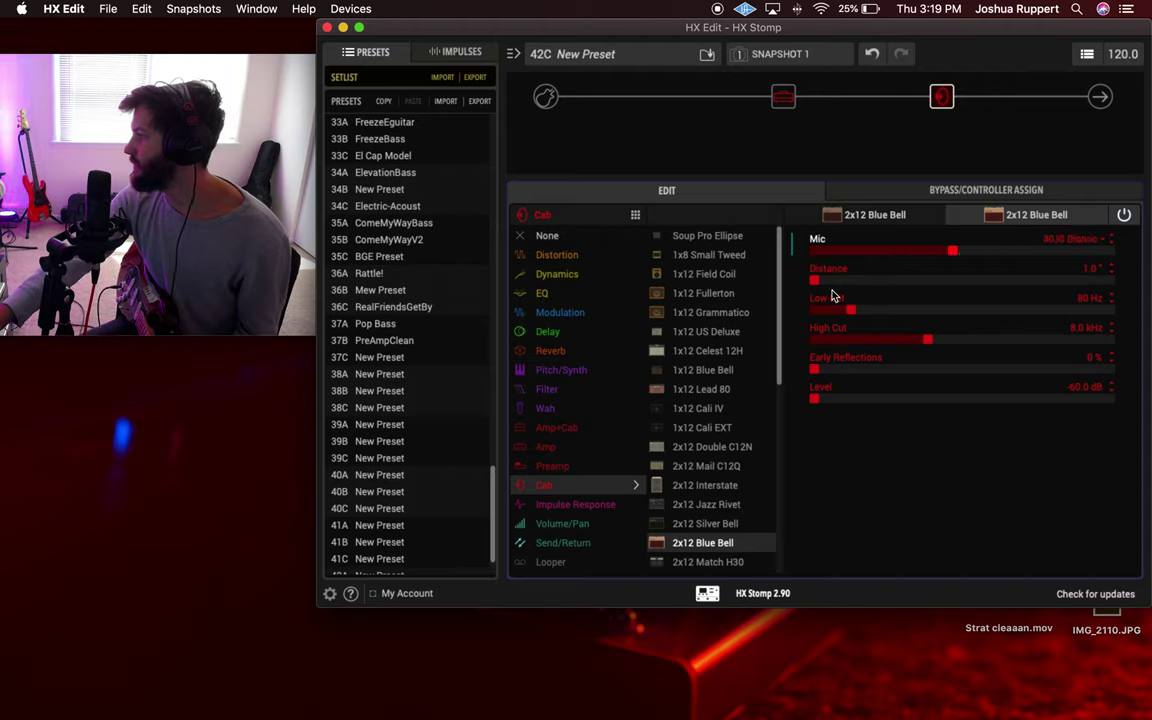
pyautogui.moveTo(815, 398); pyautogui.dragTo(790, 400)
pyautogui.click(868, 224)
pyautogui.click(1030, 214)
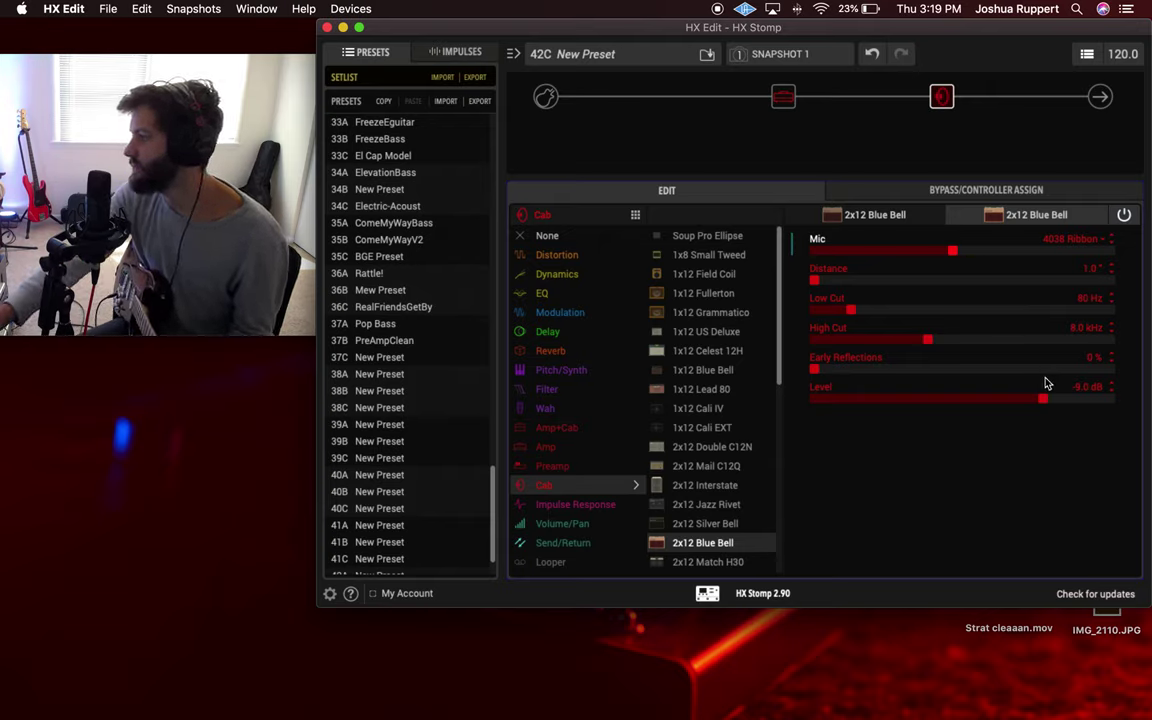
# Give the second cab +0.1 dB Level, 5.3 kHz High Cut, 10.0" Distance and 73% Early Reflections.
pyautogui.moveTo(1043, 398); pyautogui.dragTo(1088, 408)
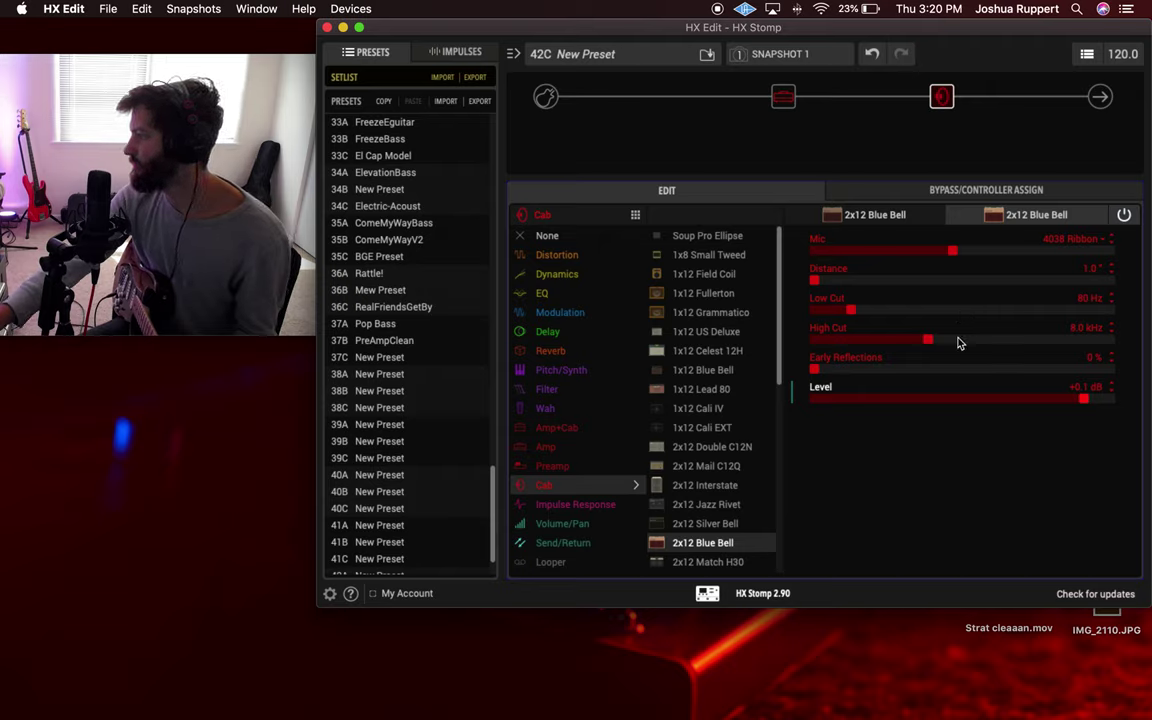
pyautogui.moveTo(928, 341); pyautogui.dragTo(886, 342)
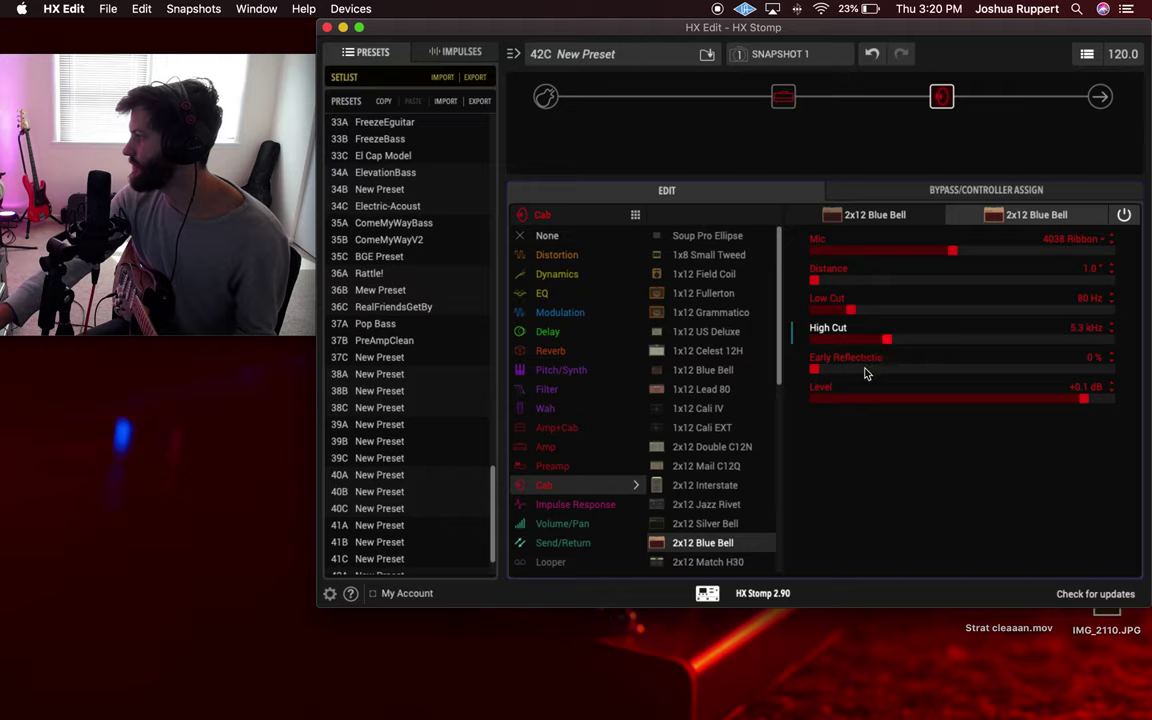
pyautogui.moveTo(814, 281); pyautogui.dragTo(1057, 284)
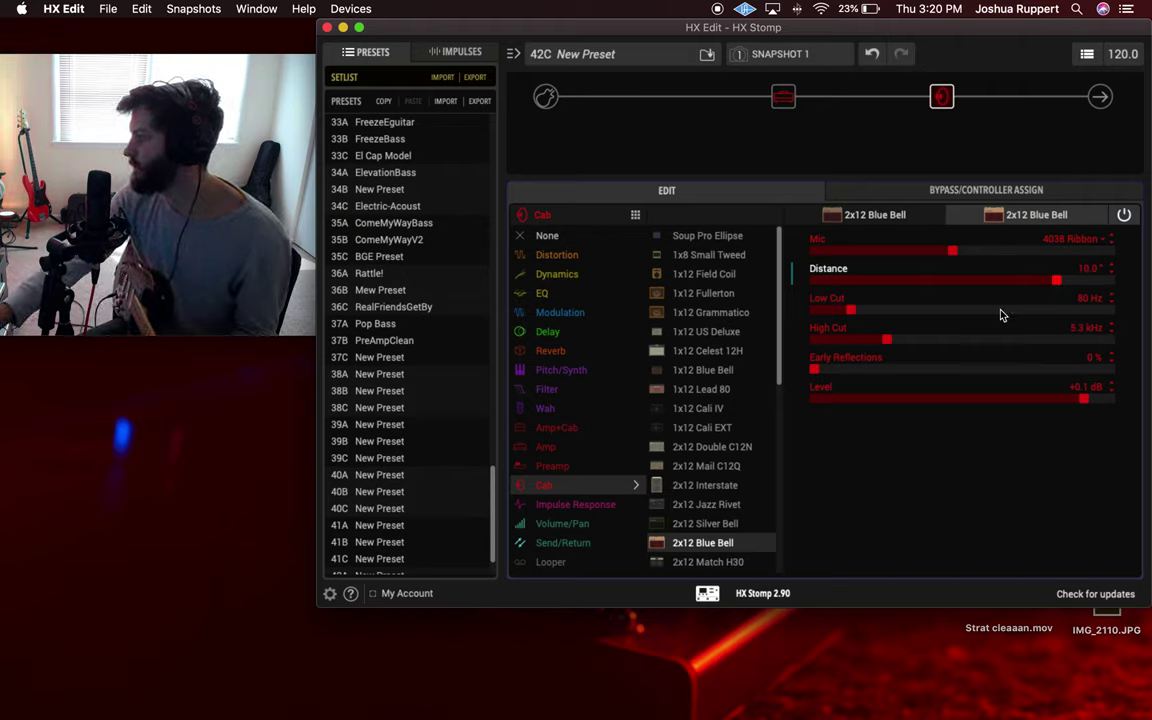
pyautogui.moveTo(816, 371); pyautogui.dragTo(1033, 382)
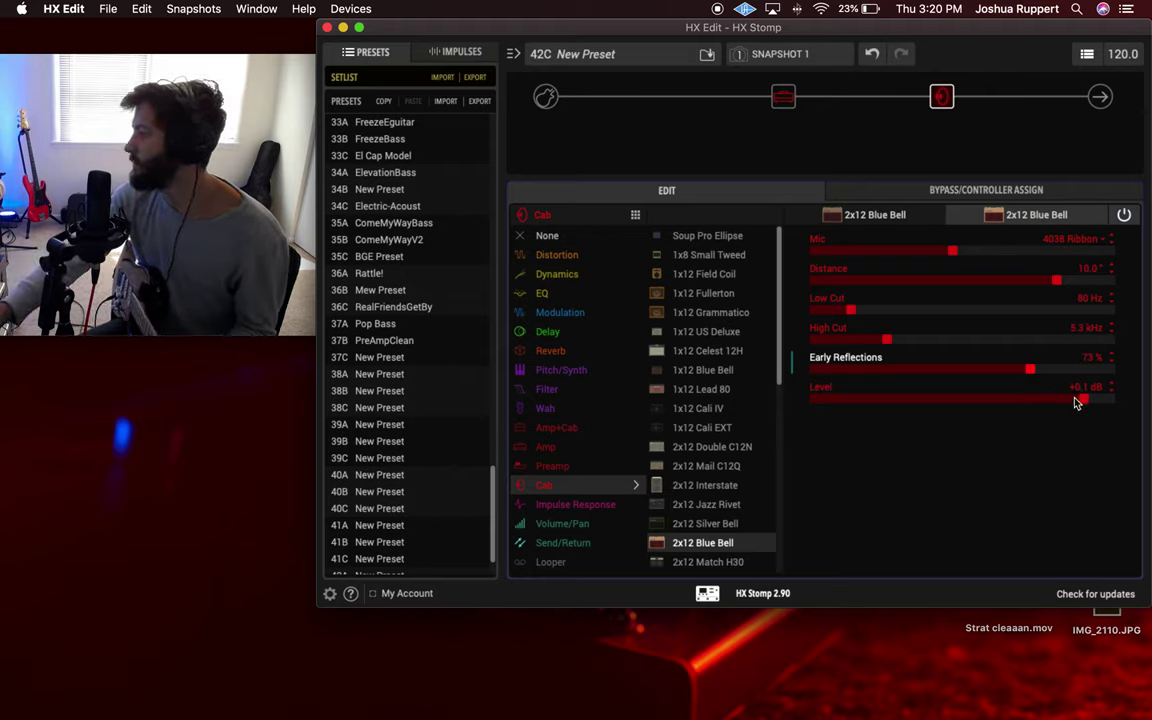
# Set the first cab's Level to about -0.1 dB.
pyautogui.click(890, 217)
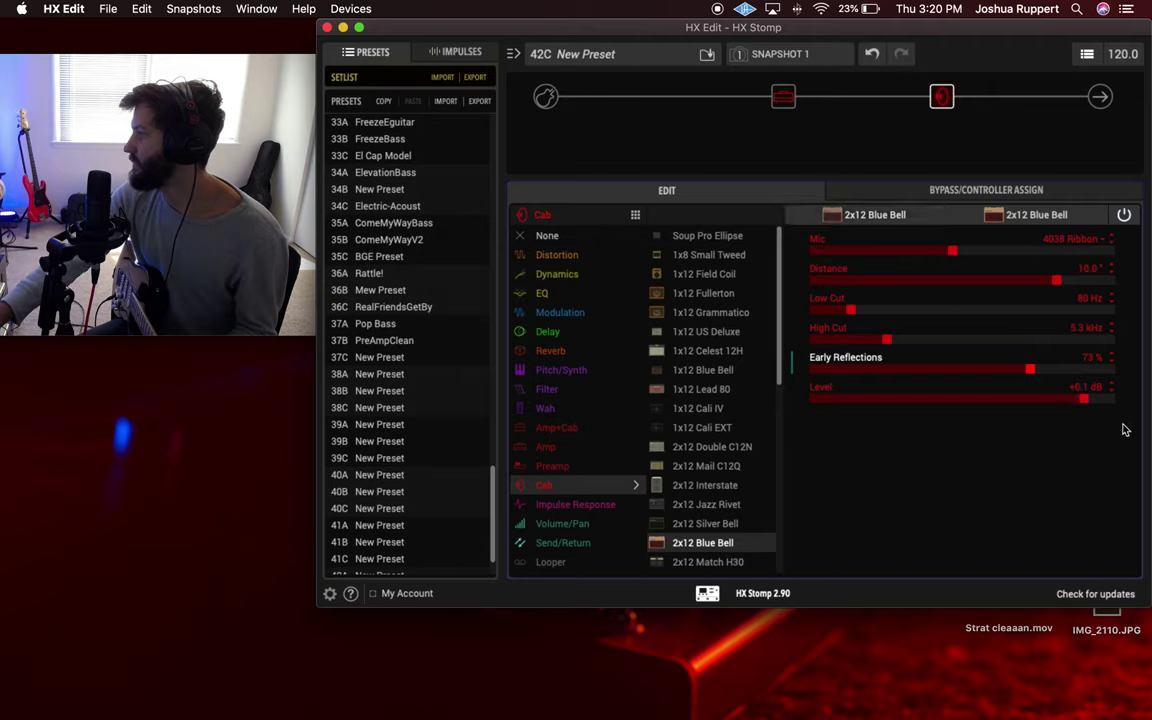
pyautogui.click(1082, 400)
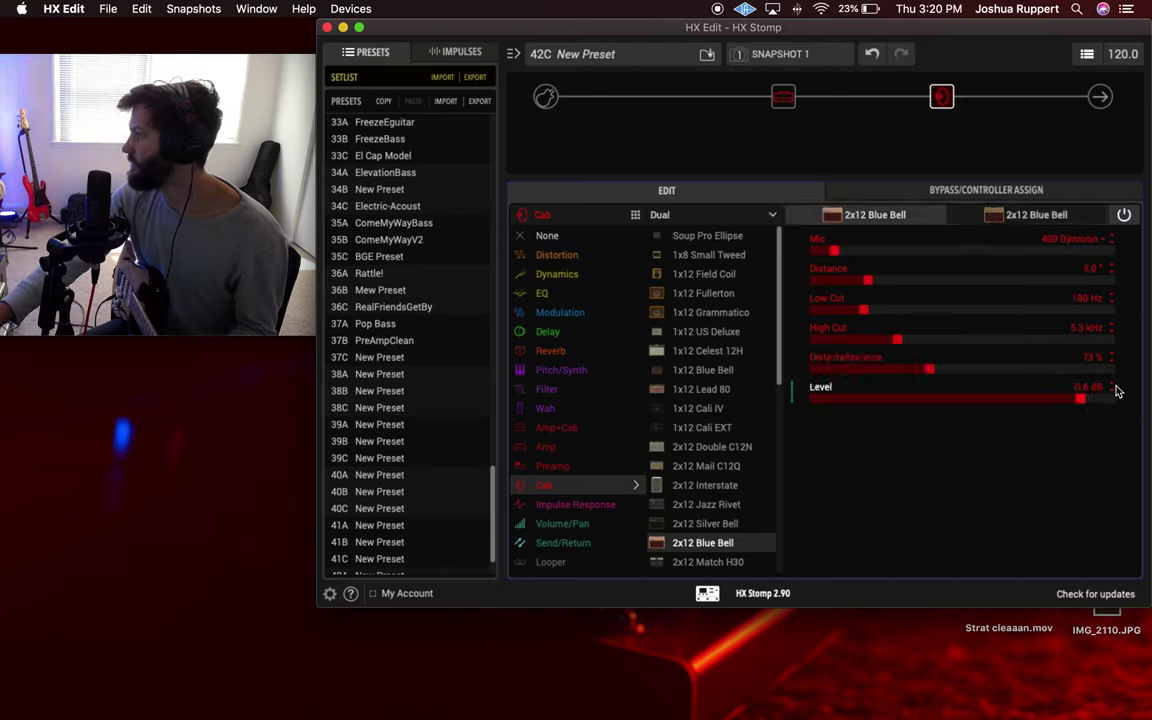
pyautogui.click(1112, 388)
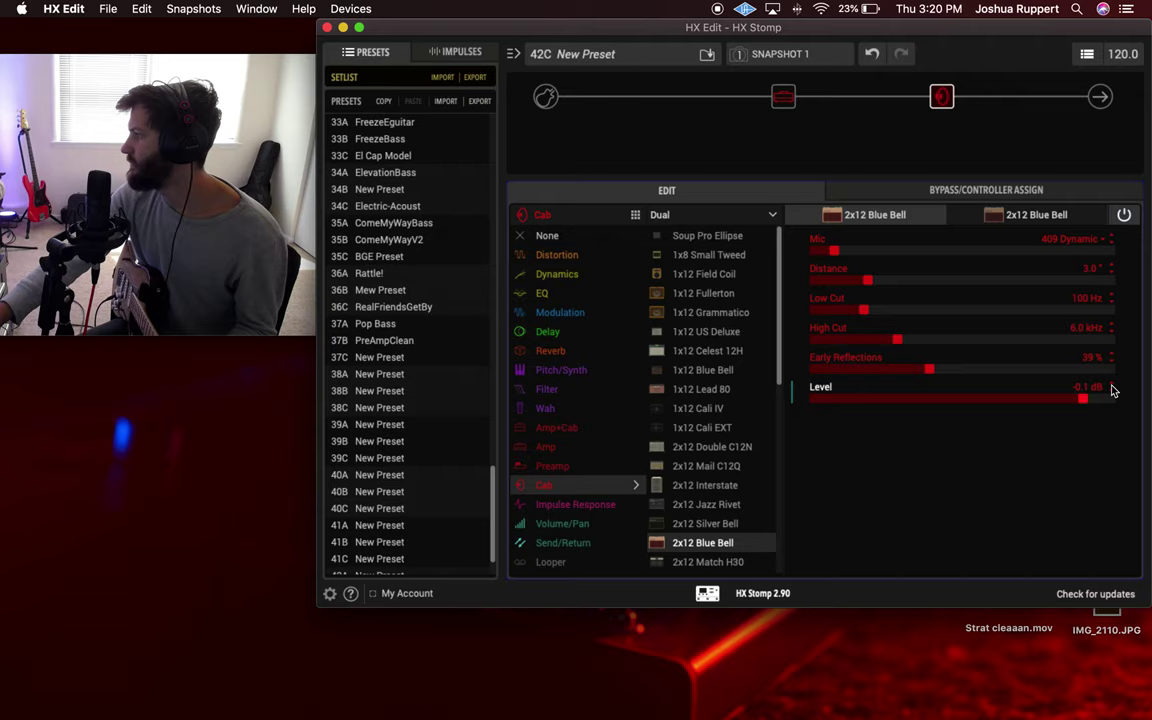
# Lower the ribbon-miked second cab's Level to -3.6 dB.
pyautogui.click(1018, 215)
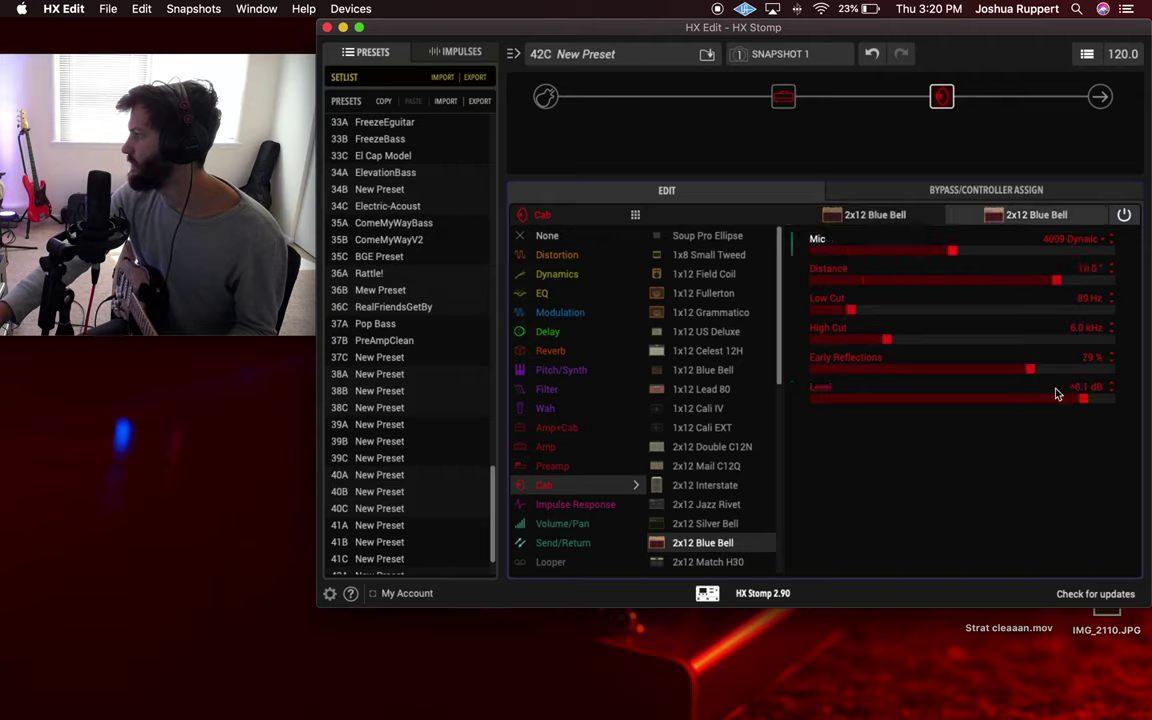
pyautogui.moveTo(1072, 408); pyautogui.dragTo(1033, 404)
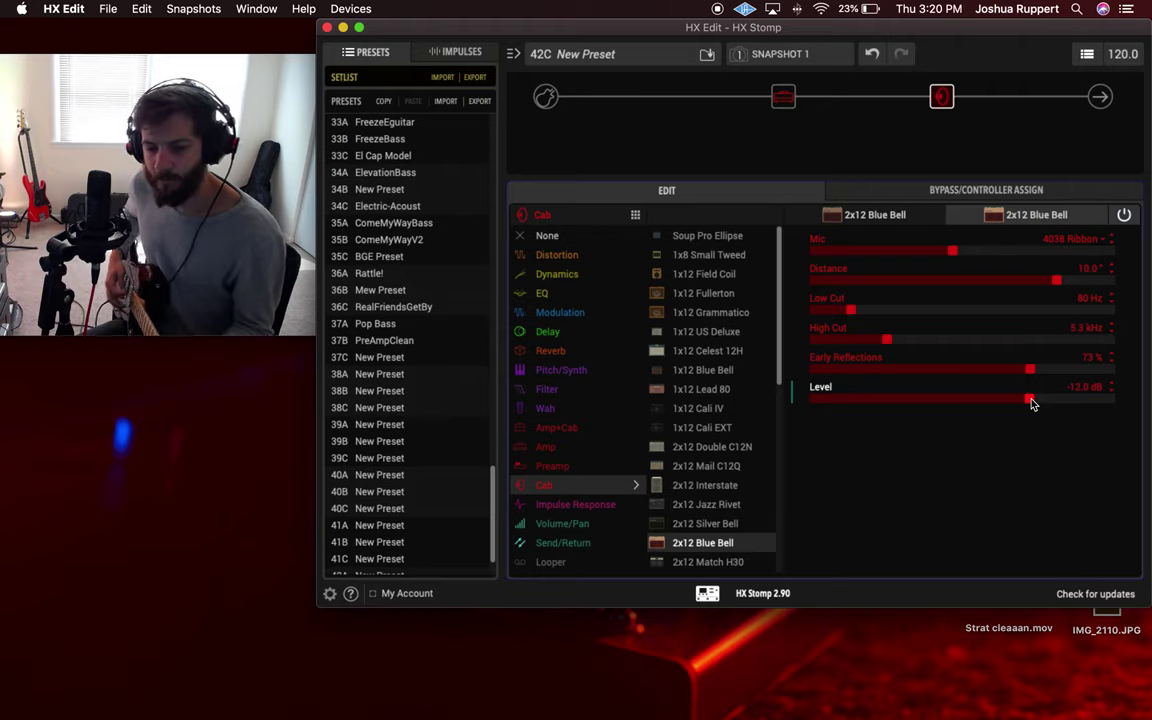
pyautogui.moveTo(1033, 403); pyautogui.dragTo(1066, 405)
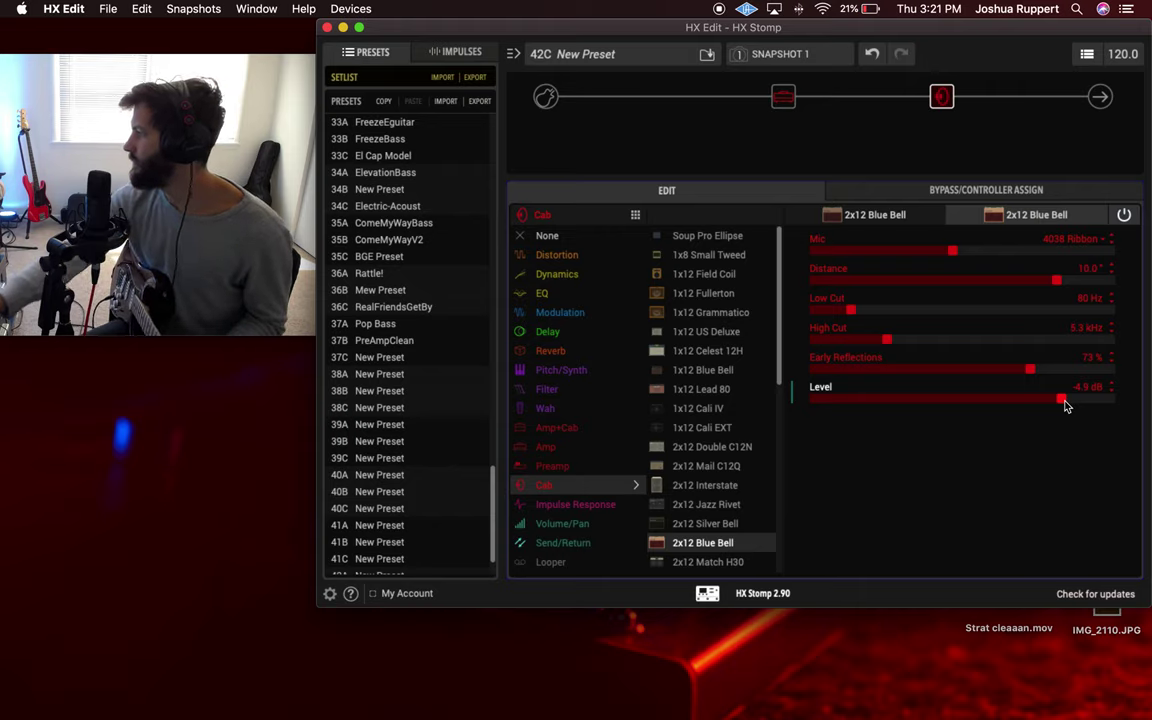
pyautogui.moveTo(1065, 405); pyautogui.dragTo(1069, 401)
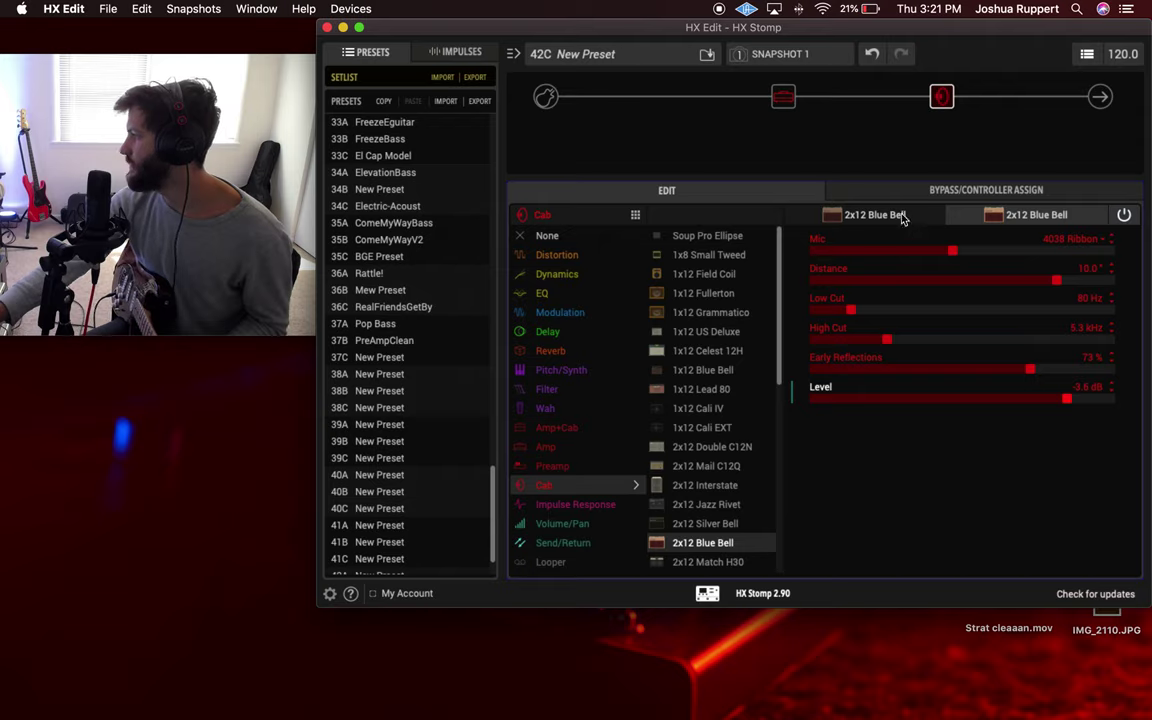
# Move the second cab's 4038 Ribbon mic from 10.0" to 6.5" distance.
pyautogui.moveTo(1062, 288); pyautogui.dragTo(1005, 285)
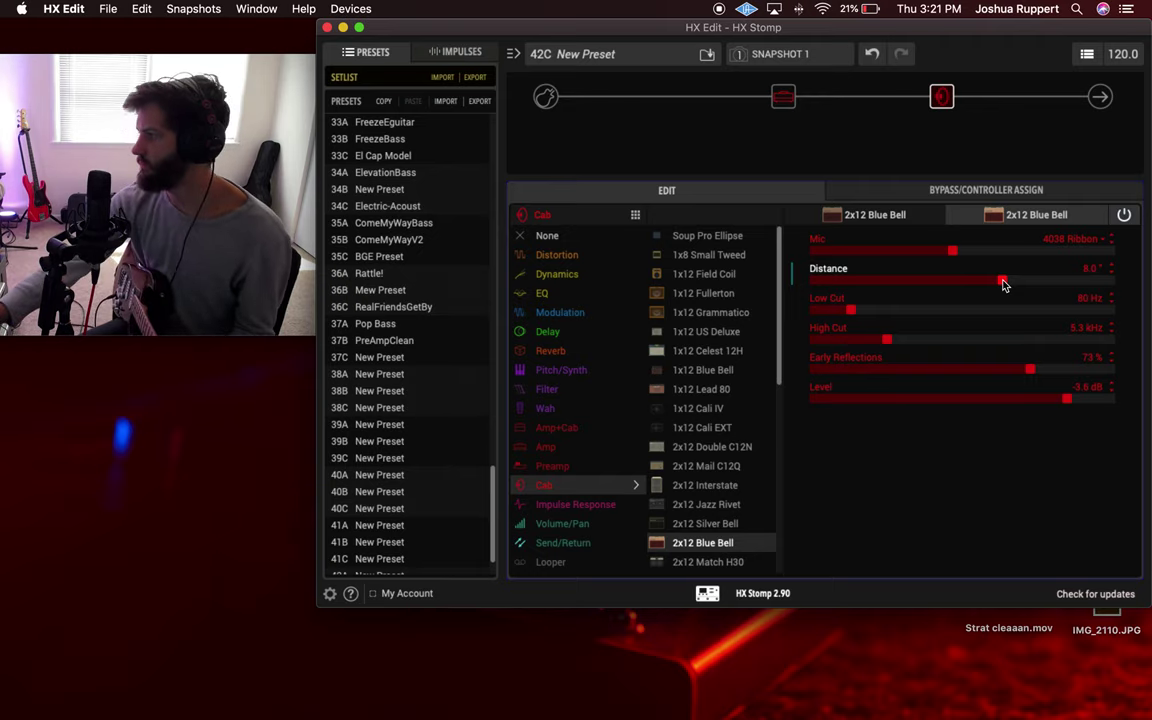
pyautogui.moveTo(1004, 285); pyautogui.dragTo(962, 283)
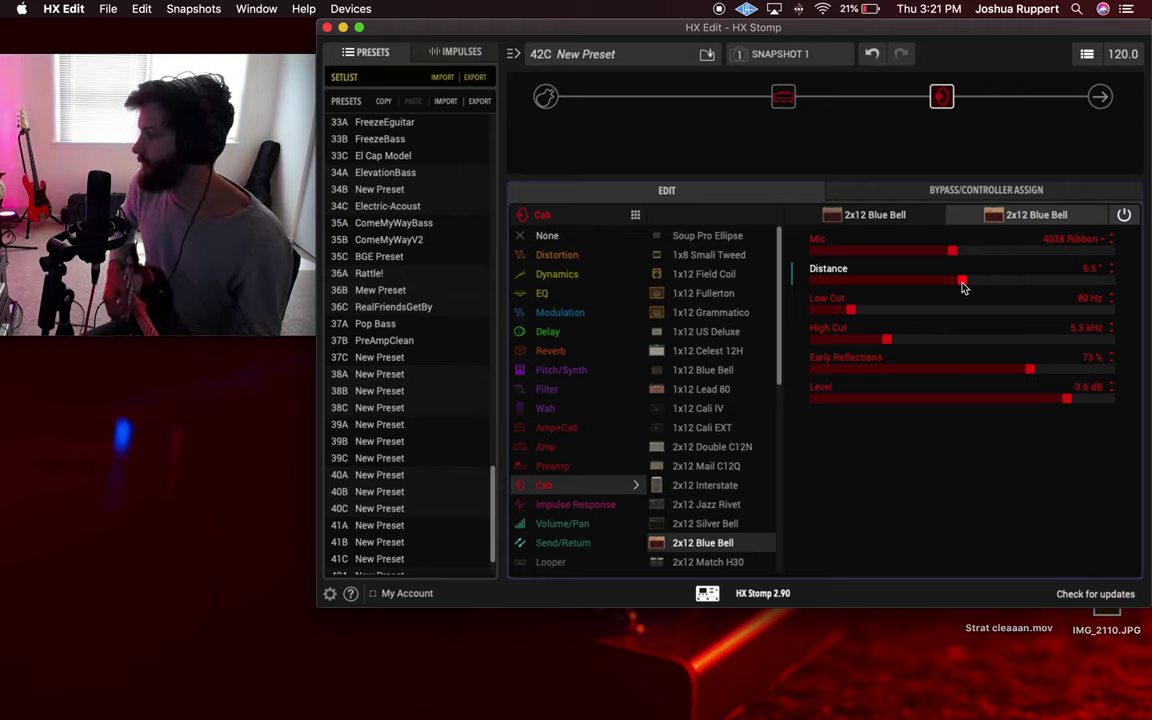
pyautogui.moveTo(967, 108)
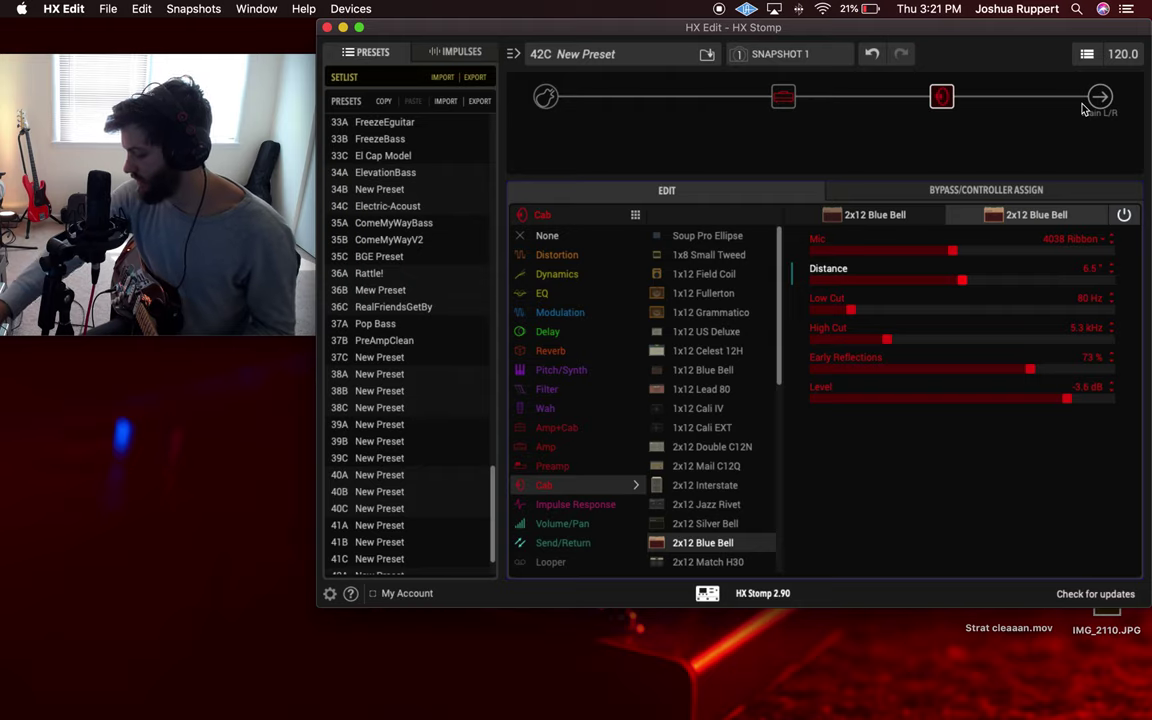
# Place an LA Studio Comp from the Dynamics models in the empty slot after the cab.
pyautogui.click(1021, 97)
pyautogui.click(558, 273)
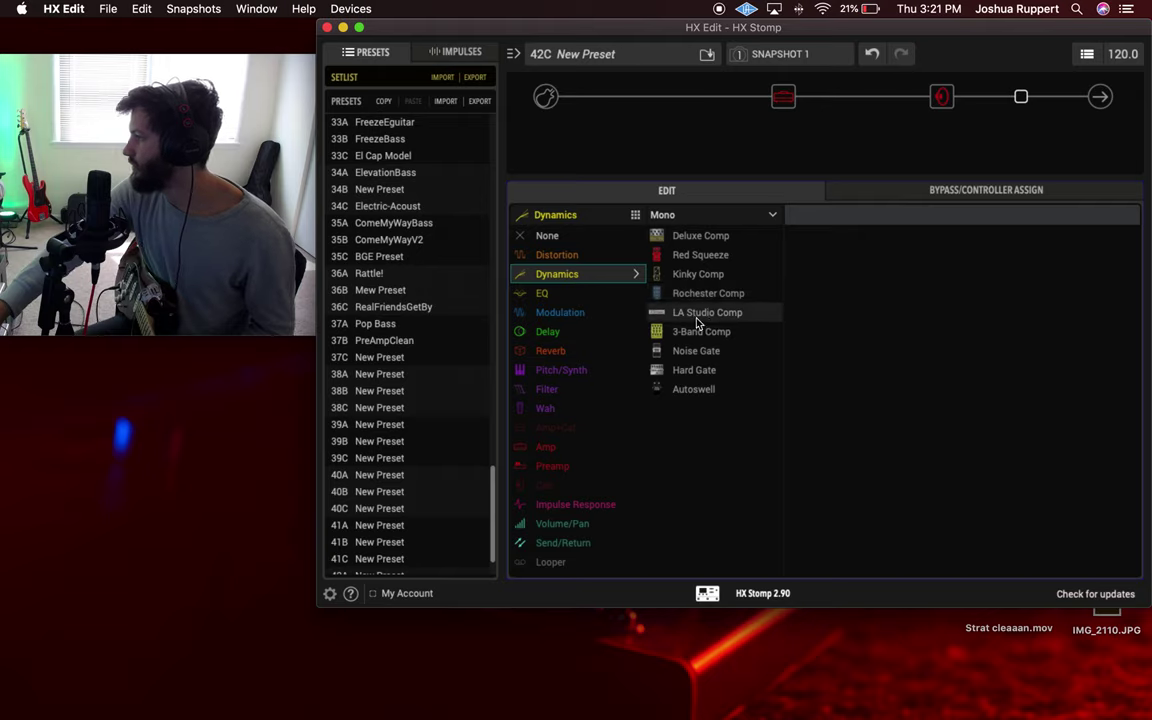
pyautogui.click(700, 314)
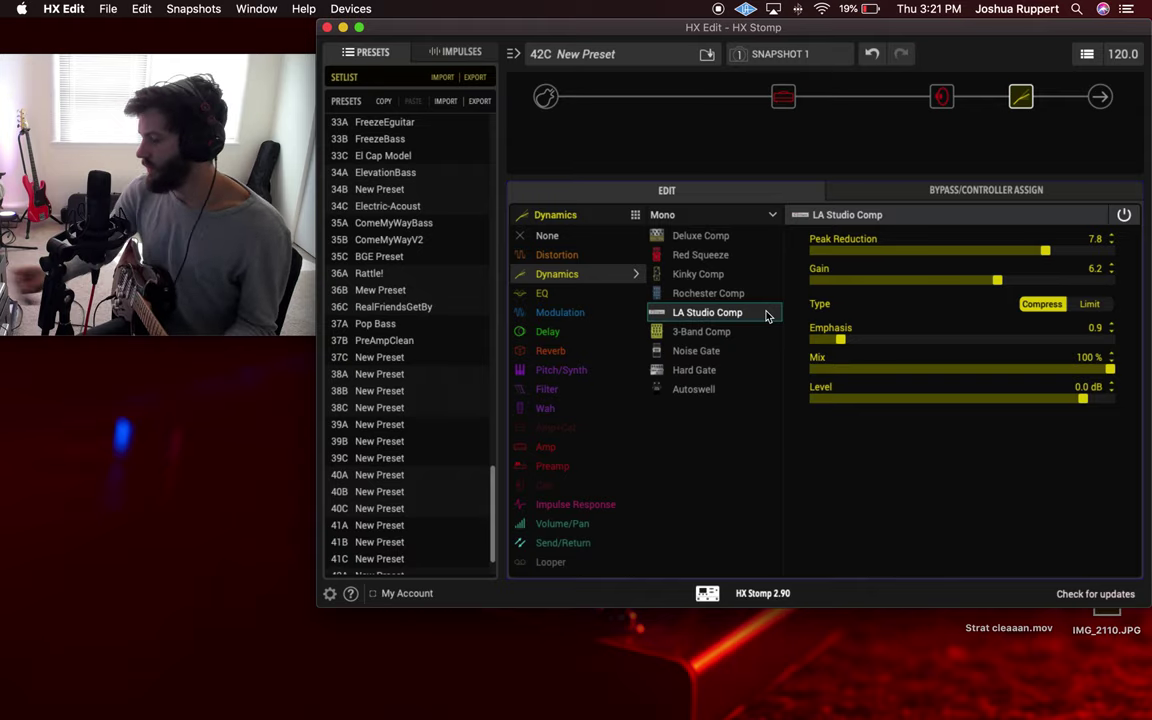
# Add a Legacy Spring reverb to the empty slot between the amp and cab.
pyautogui.click(863, 98)
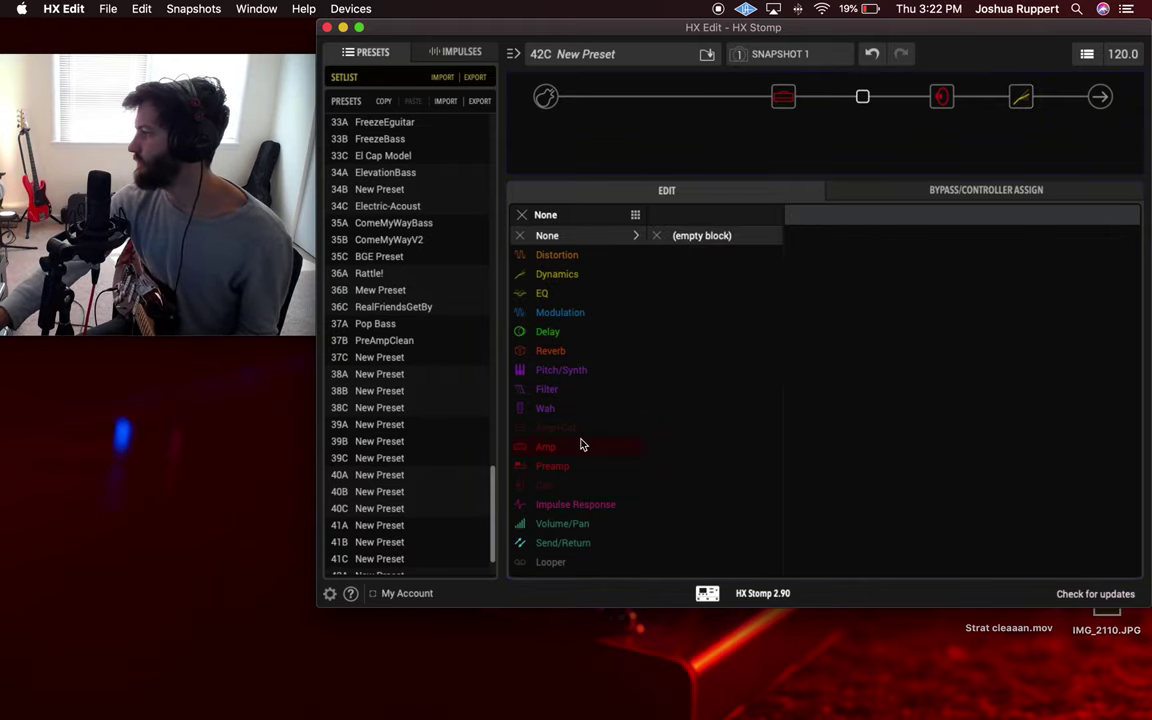
pyautogui.click(560, 352)
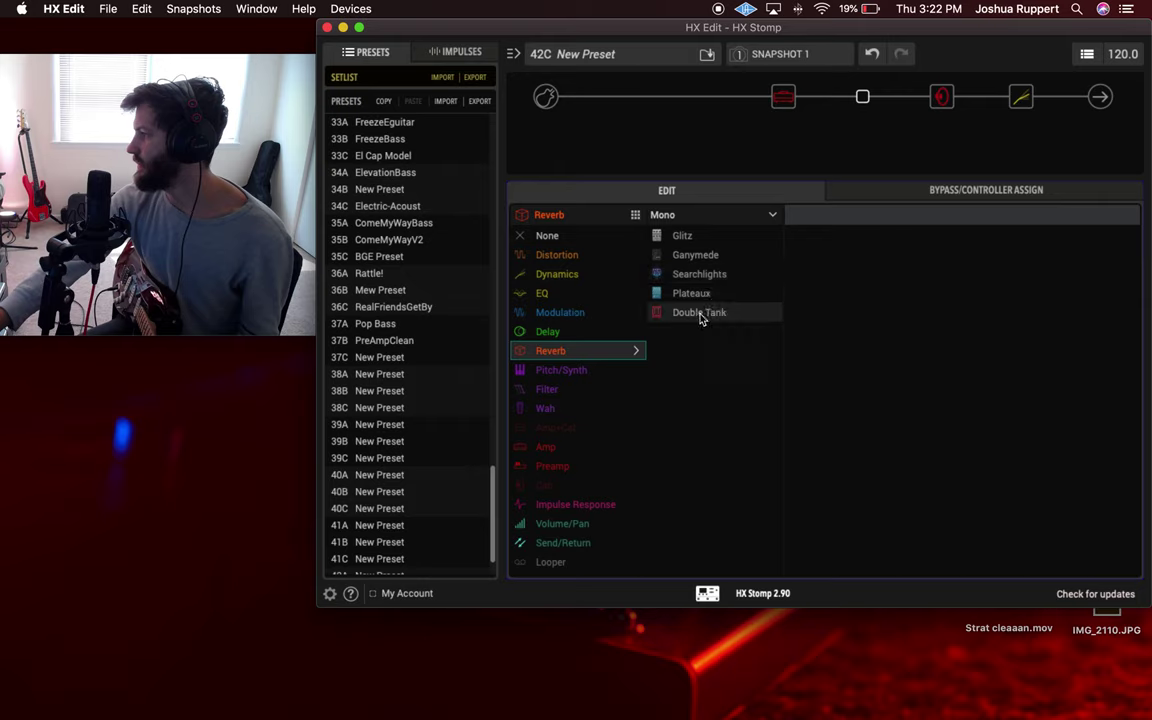
pyautogui.click(690, 215)
pyautogui.click(707, 275)
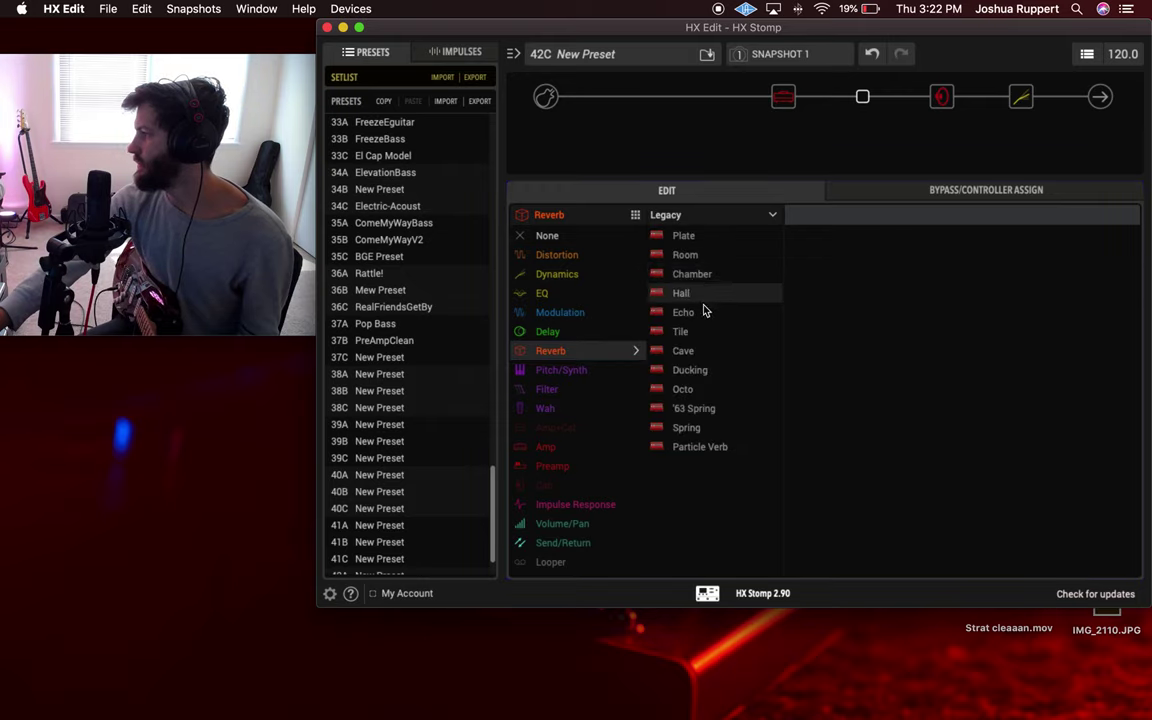
pyautogui.click(687, 428)
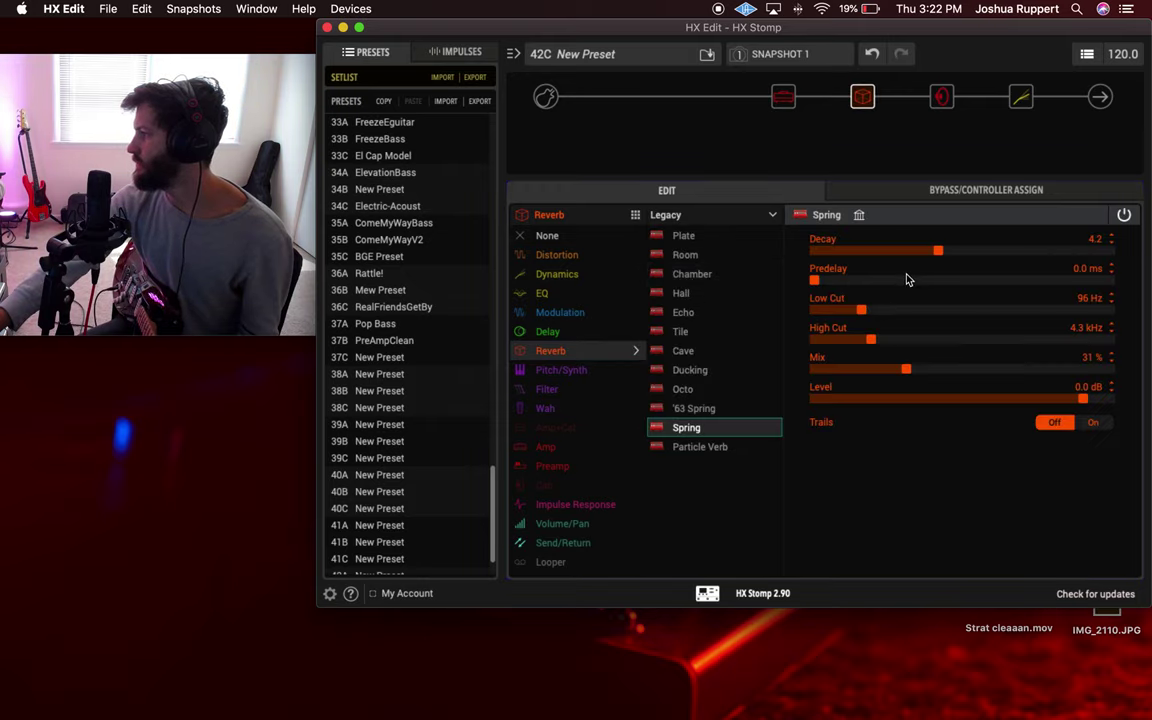
# Set the Spring reverb's Decay to 0.8 and Mix to 28%.
pyautogui.click(854, 251)
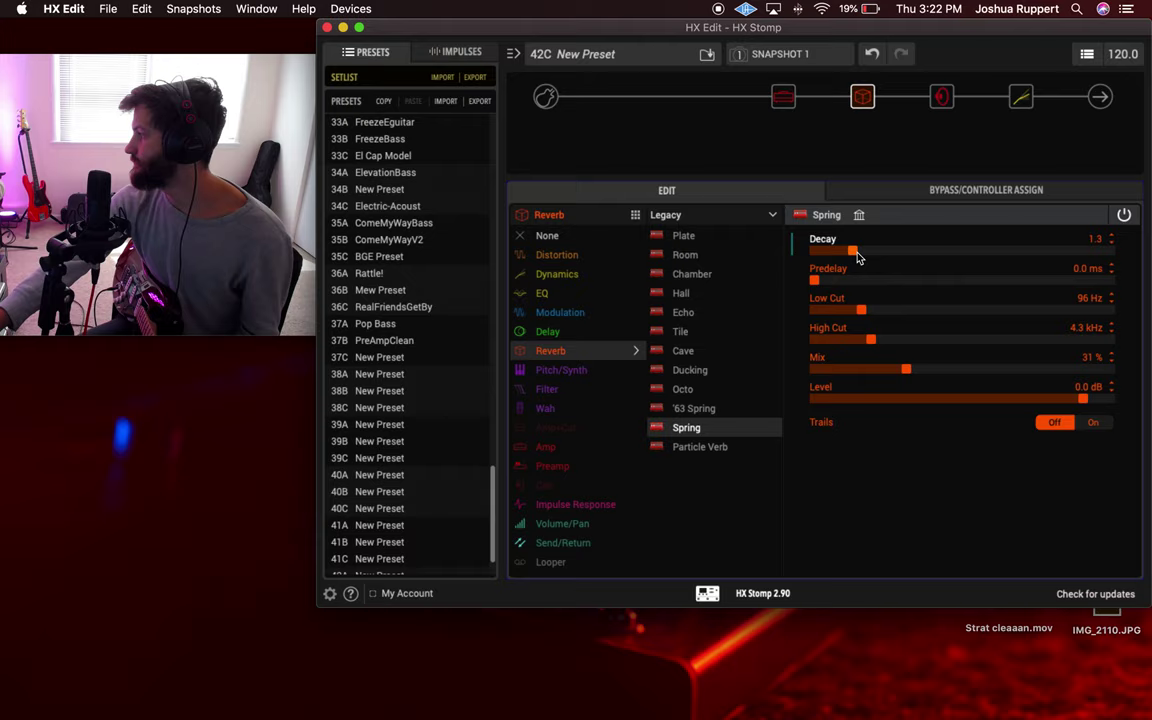
pyautogui.click(873, 368)
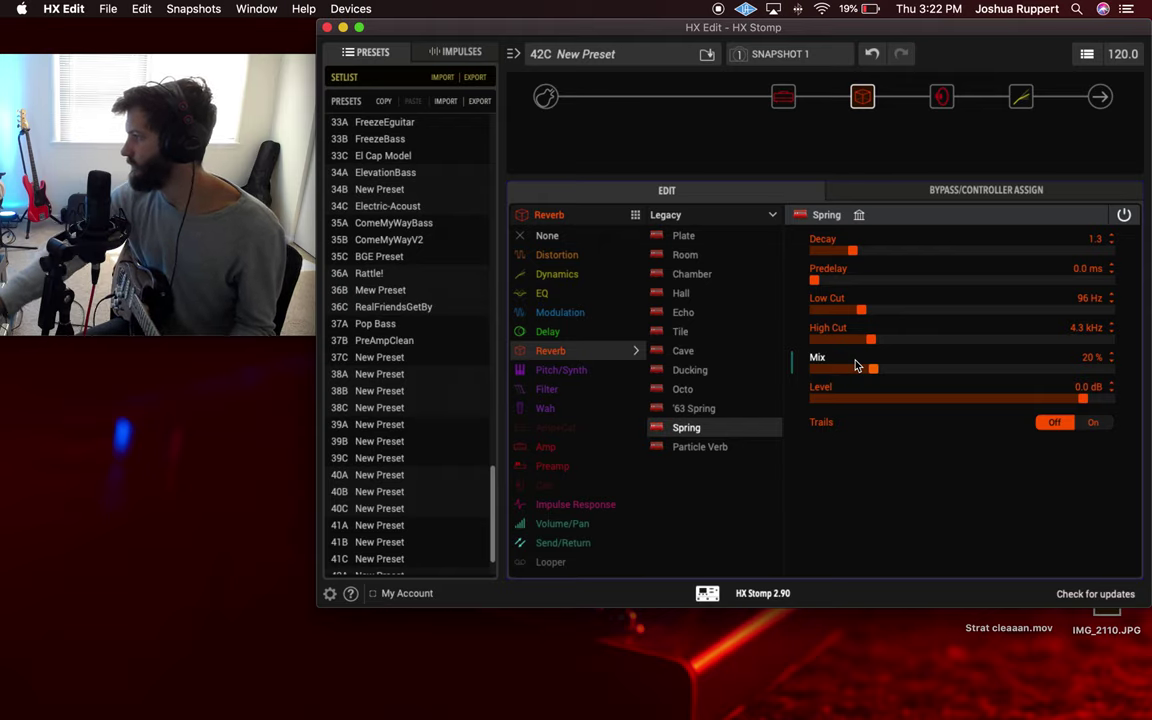
pyautogui.moveTo(874, 371); pyautogui.dragTo(898, 371)
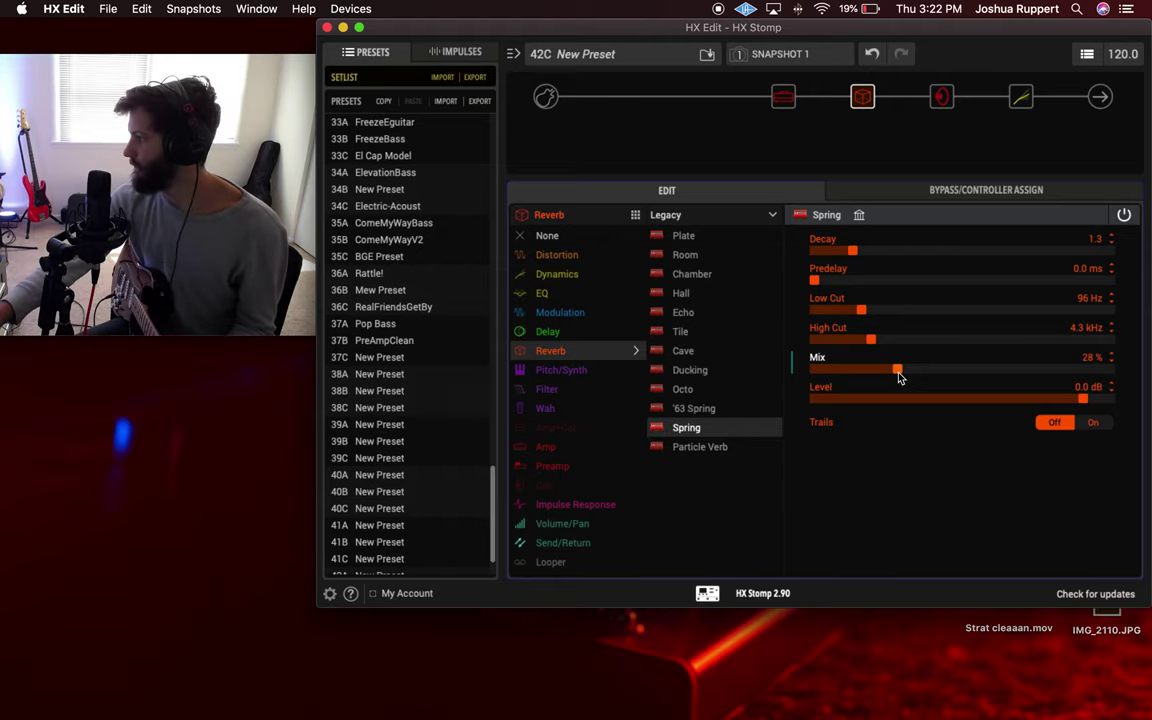
pyautogui.moveTo(852, 250)
pyautogui.mouseDown()
pyautogui.moveTo(828, 252)
pyautogui.moveTo(841, 255)
pyautogui.mouseUp()
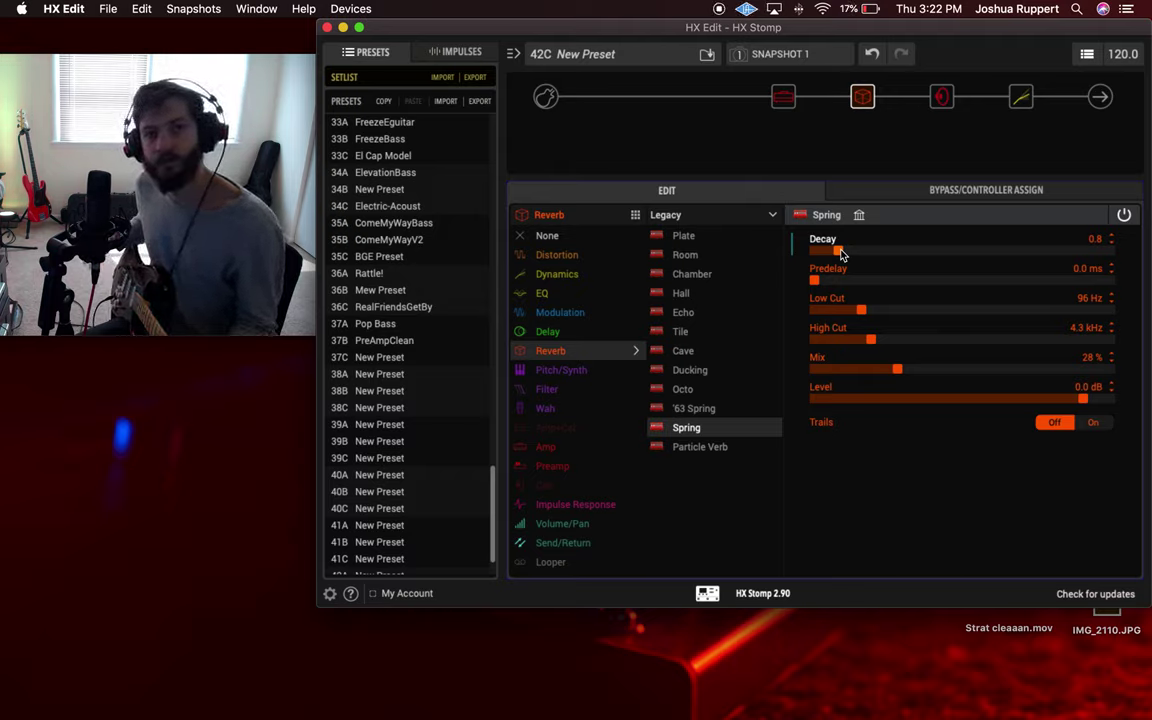
# Display the A30 Fawn Nrm amp parameters, Drive 5.7 and Master 10.0.
pyautogui.moveTo(792, 113)
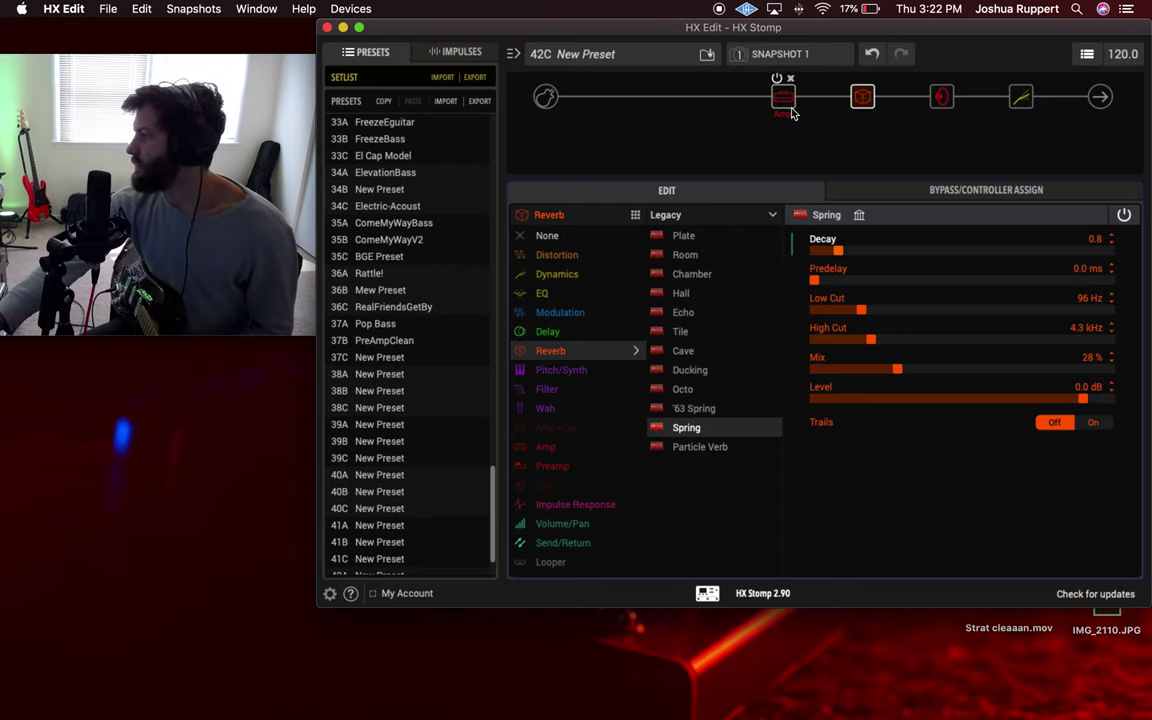
pyautogui.press('super+z')
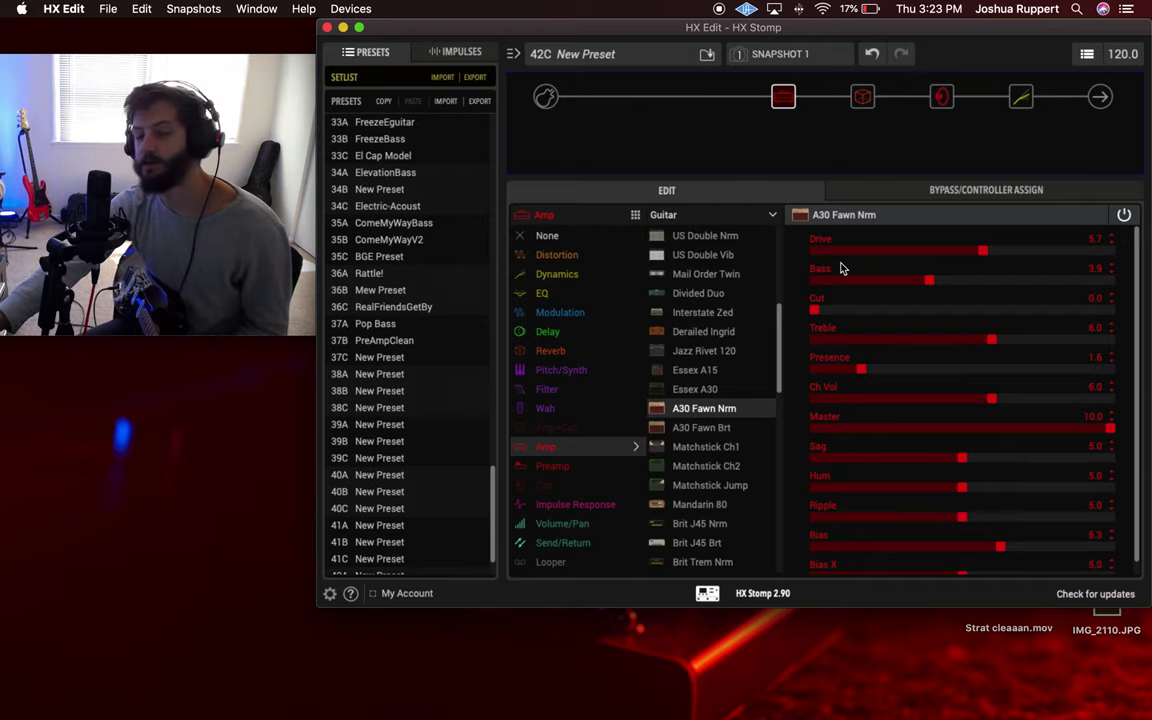
# Select the Dual 2x12 Blue Bell cab block to view its 409 Dynamic mic settings.
pyautogui.click(943, 100)
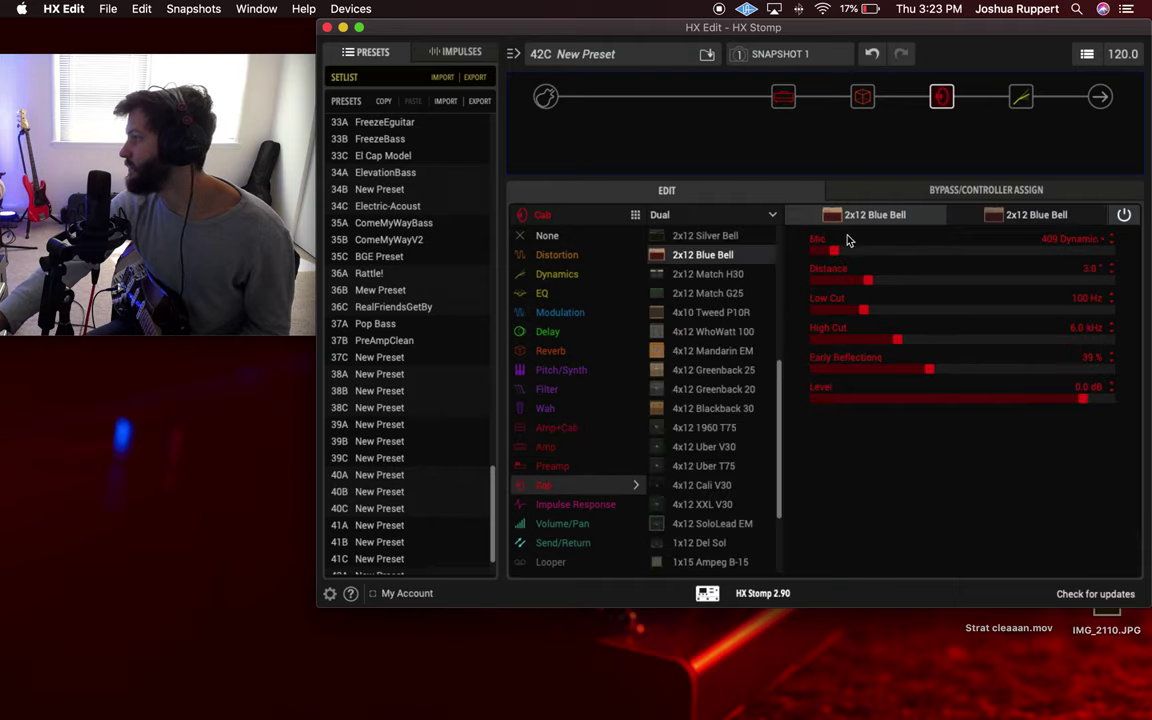